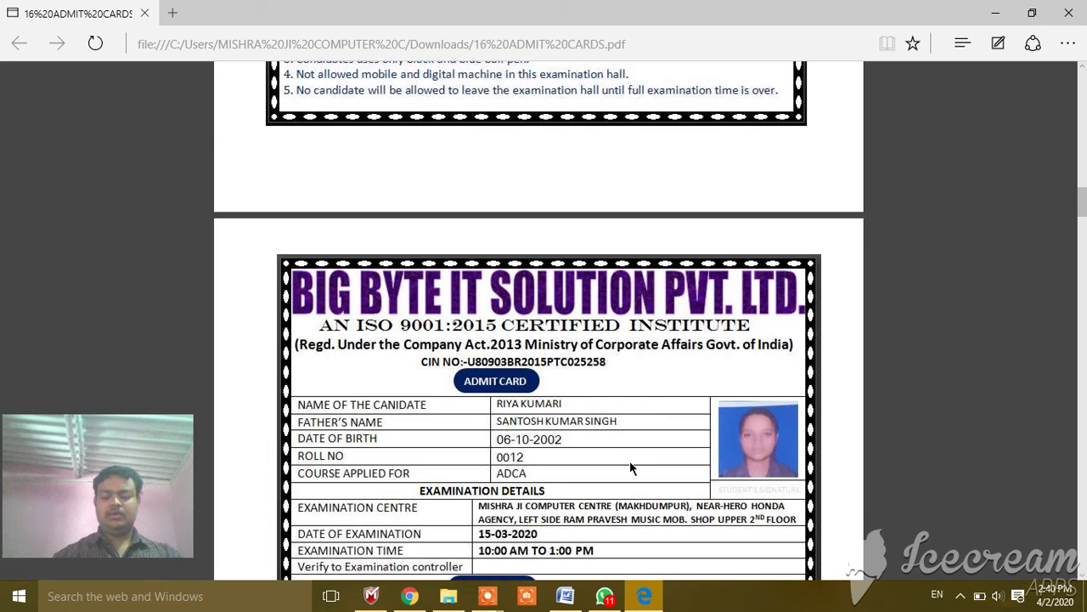
# Step: Switch to the blank Word document, Document1
pyautogui.scroll(-5, 629, 461)
pyautogui.scroll(-5, 630, 460)
pyautogui.scroll(-5, 630, 461)
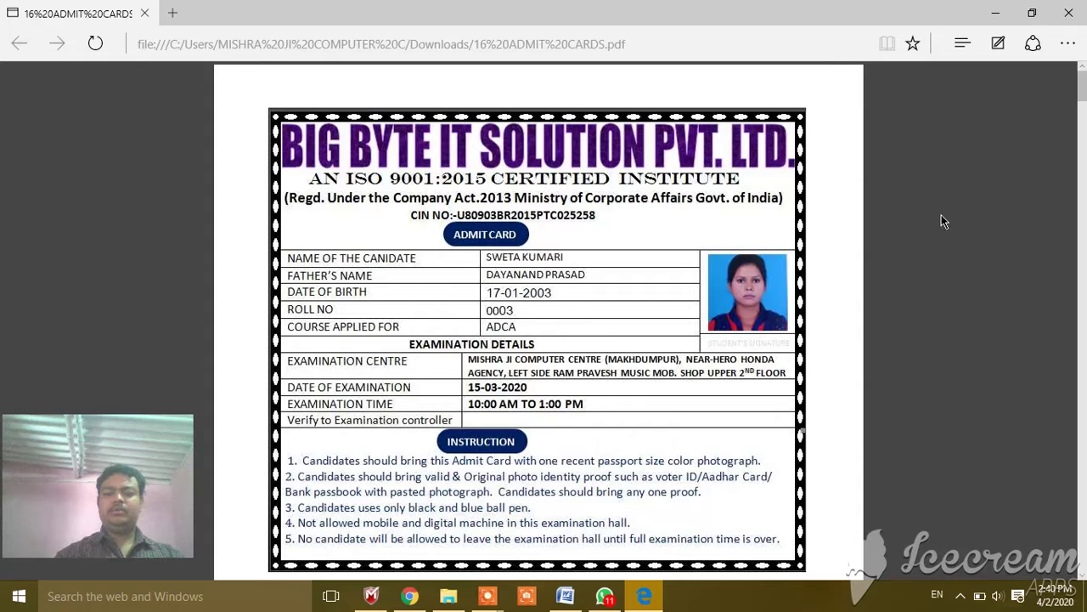
pyautogui.scroll(-1, 943, 197)
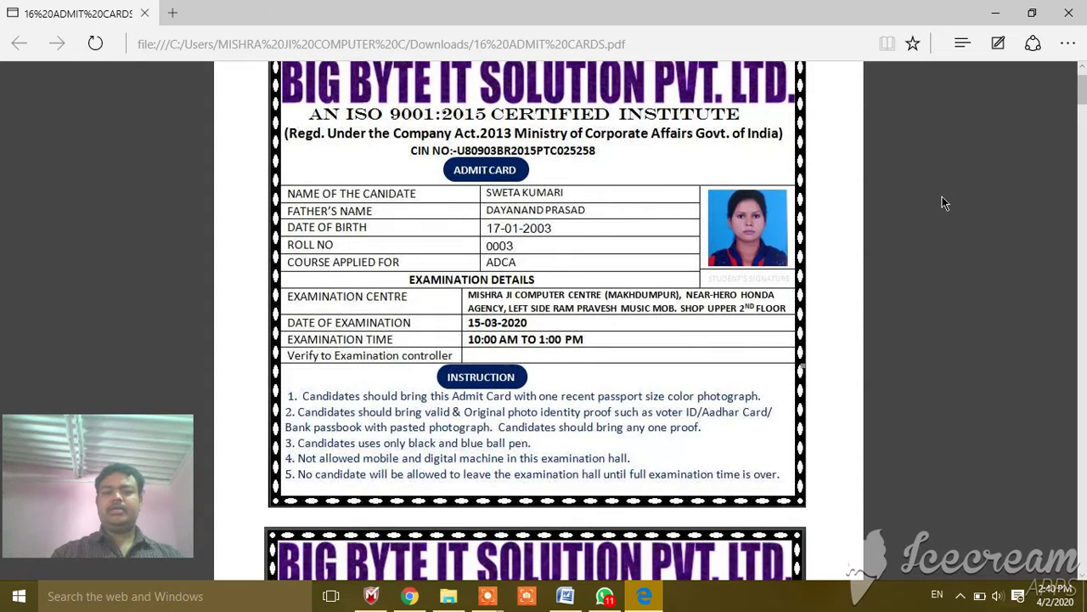
pyautogui.scroll(-2, 942, 202)
pyautogui.scroll(-1, 942, 203)
pyautogui.scroll(-3, 942, 202)
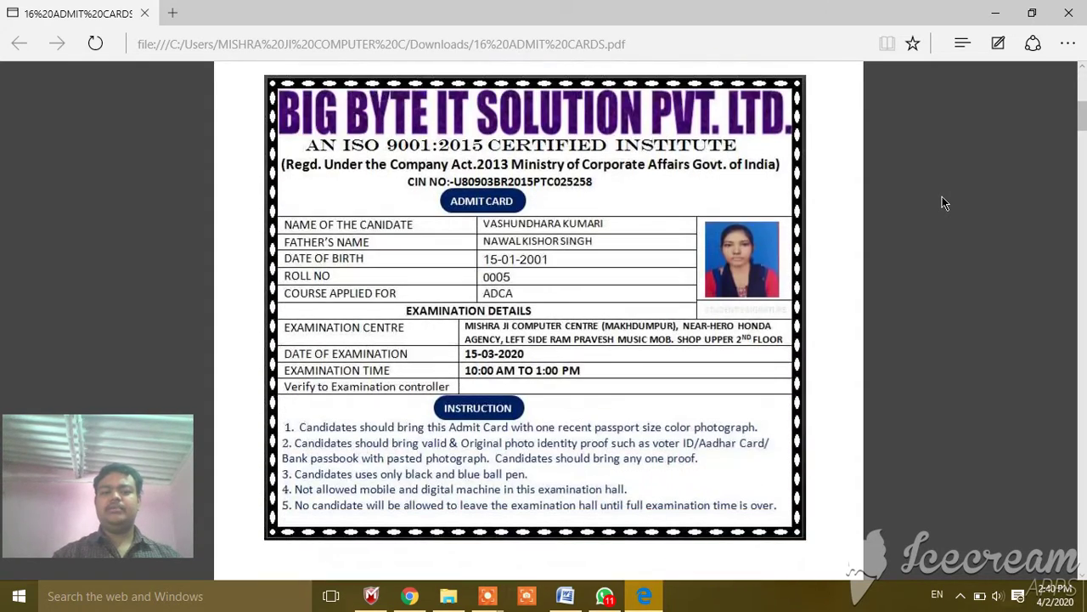
pyautogui.scroll(-3, 942, 203)
pyautogui.scroll(-1, 942, 202)
pyautogui.scroll(-2, 942, 202)
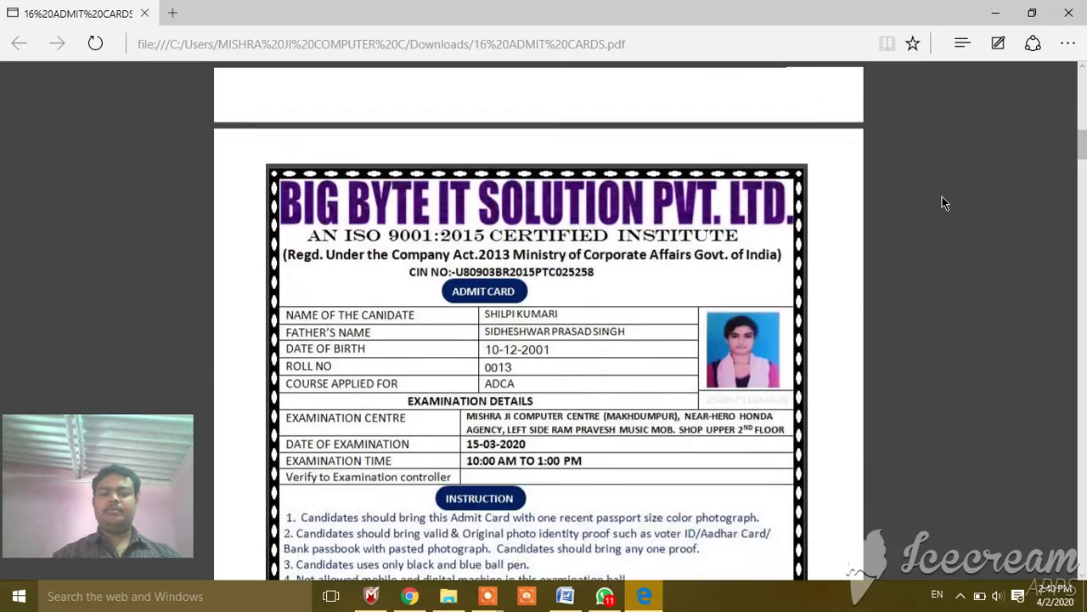
pyautogui.scroll(-2, 942, 202)
pyautogui.scroll(-2, 941, 202)
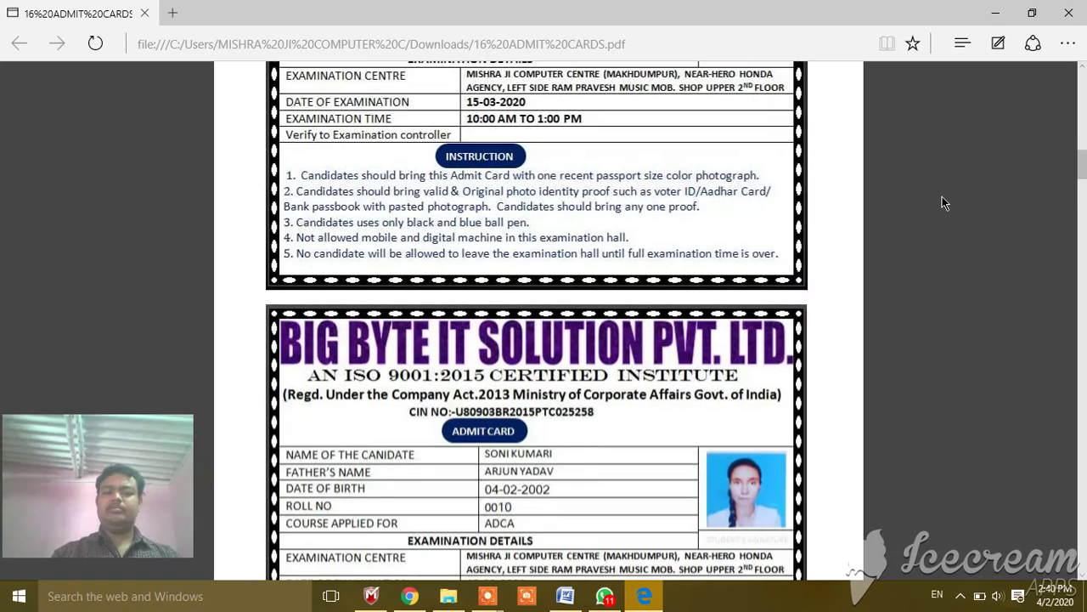
pyautogui.scroll(-1, 941, 202)
pyautogui.scroll(-1, 942, 202)
pyautogui.scroll(-1, 942, 202)
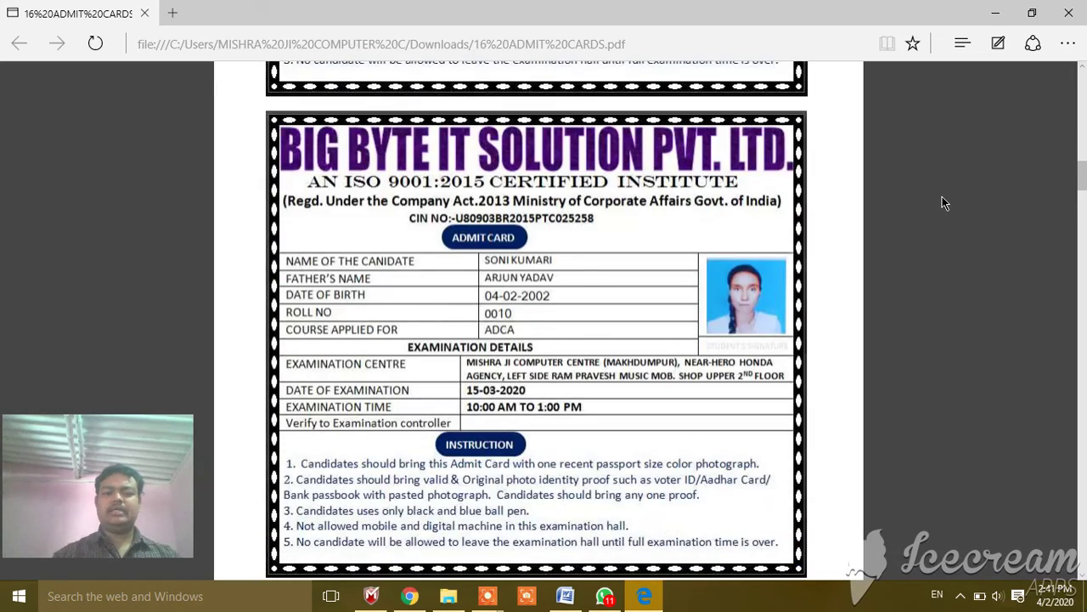
pyautogui.scroll(-4, 942, 202)
pyautogui.scroll(-1, 942, 202)
pyautogui.scroll(-2, 942, 202)
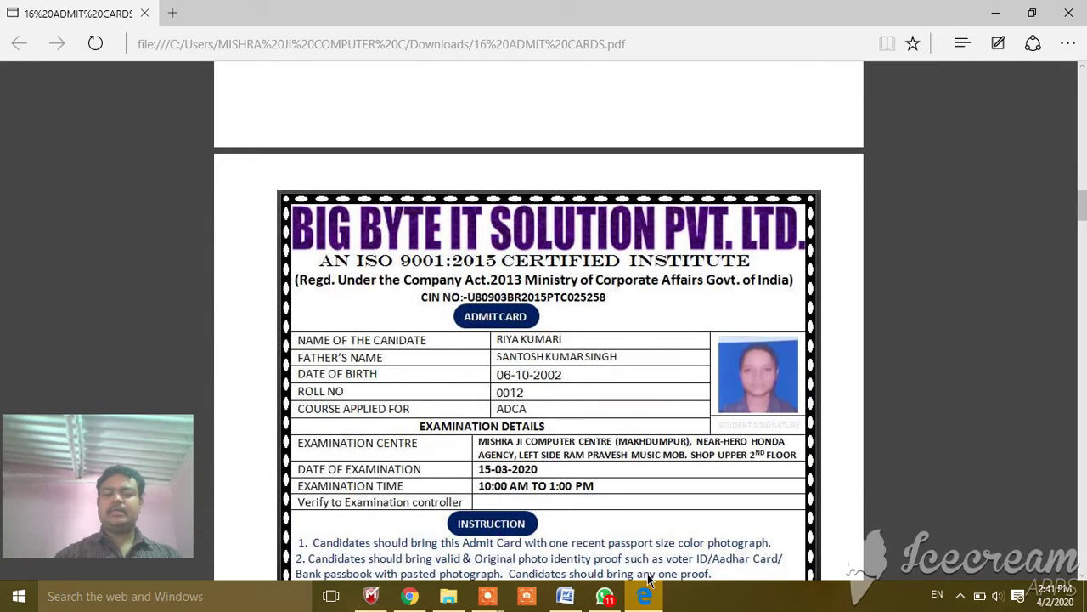
pyautogui.click(571, 600)
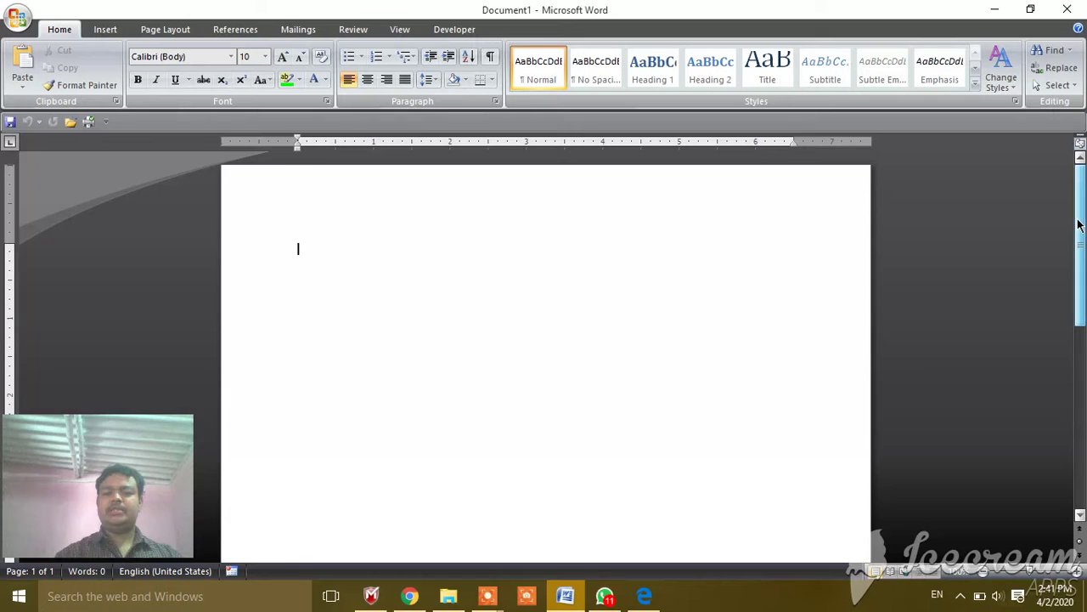
pyautogui.scroll(-1, 1078, 225)
pyautogui.scroll(1, 1079, 166)
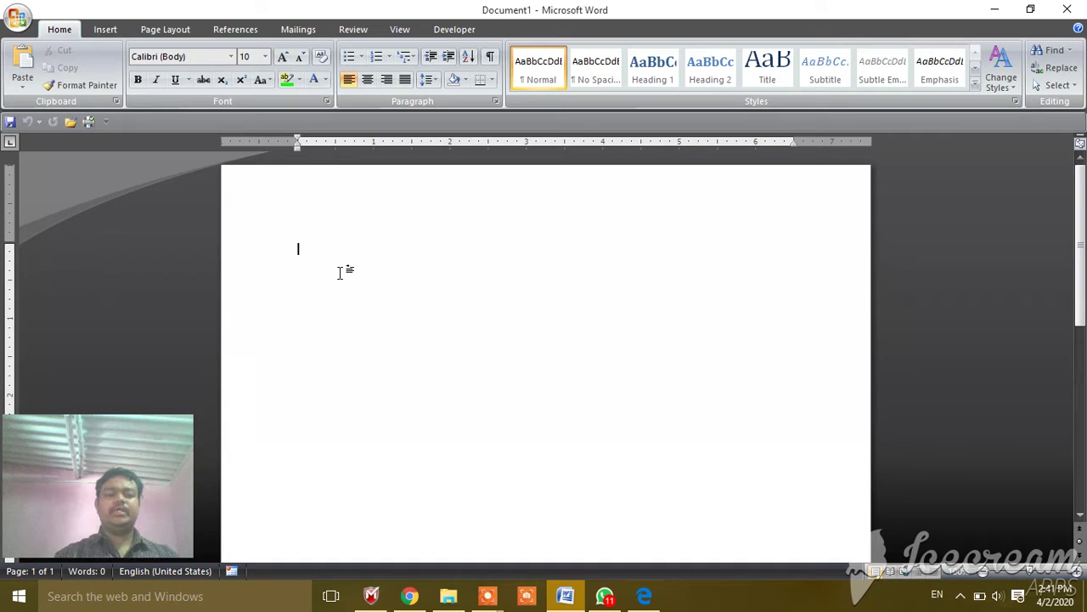
# Step: Open Page Setup from Page Layout's Margins > Custom Margins
pyautogui.click(166, 30)
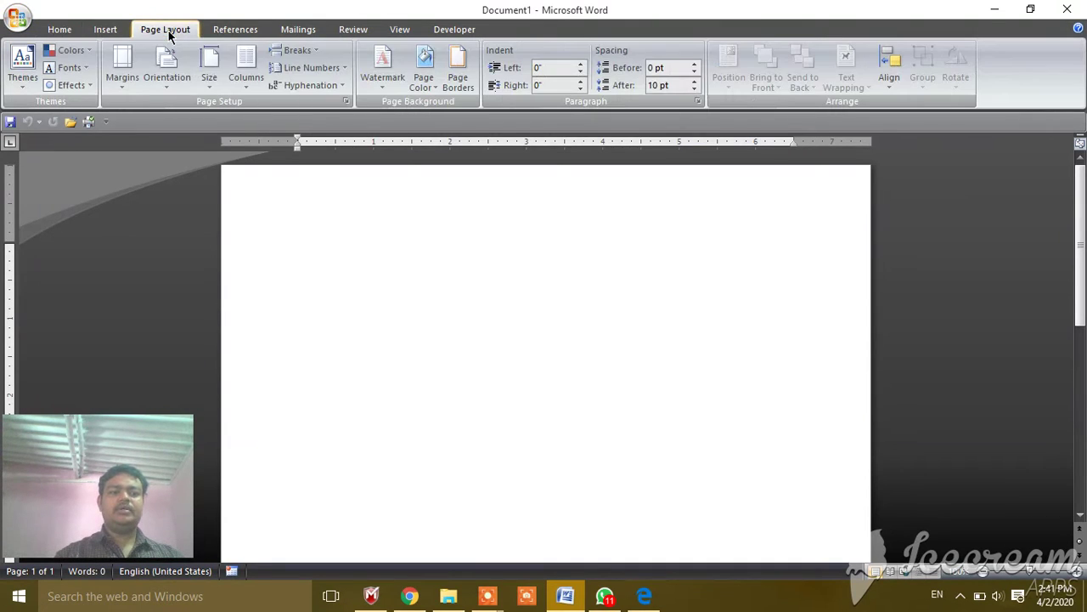
pyautogui.click(115, 81)
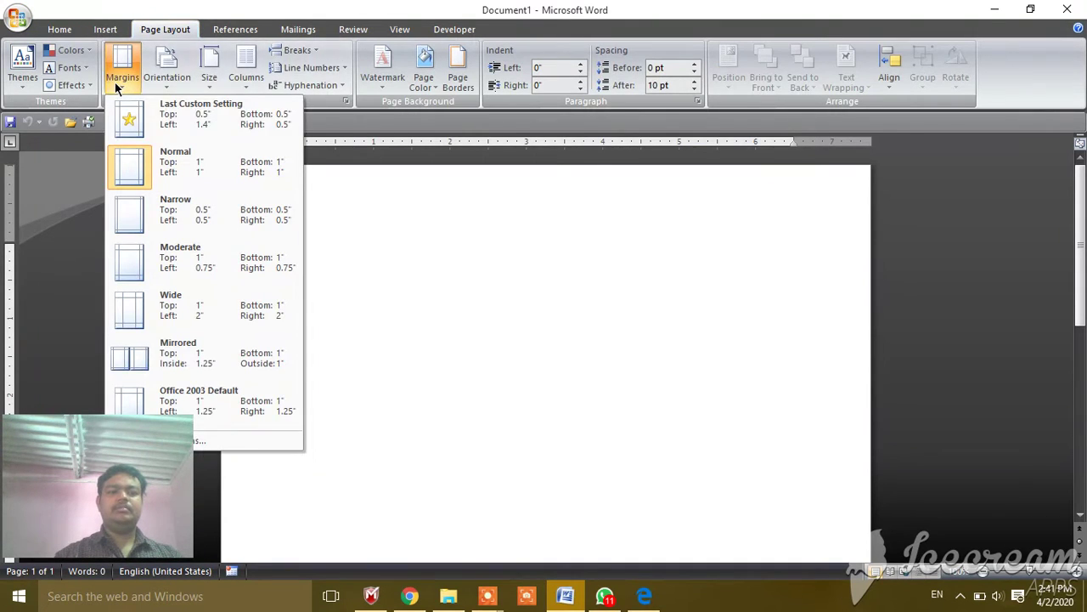
pyautogui.click(215, 442)
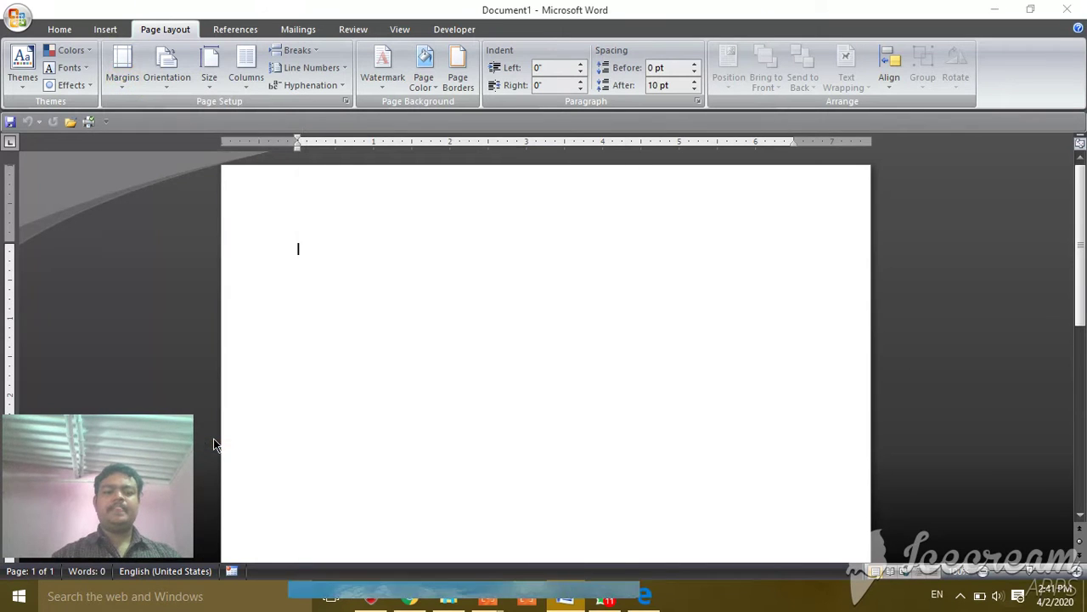
# Step: Enter 0 for the top, bottom, left and right margins in Page Setup
pyautogui.write('0\t0')
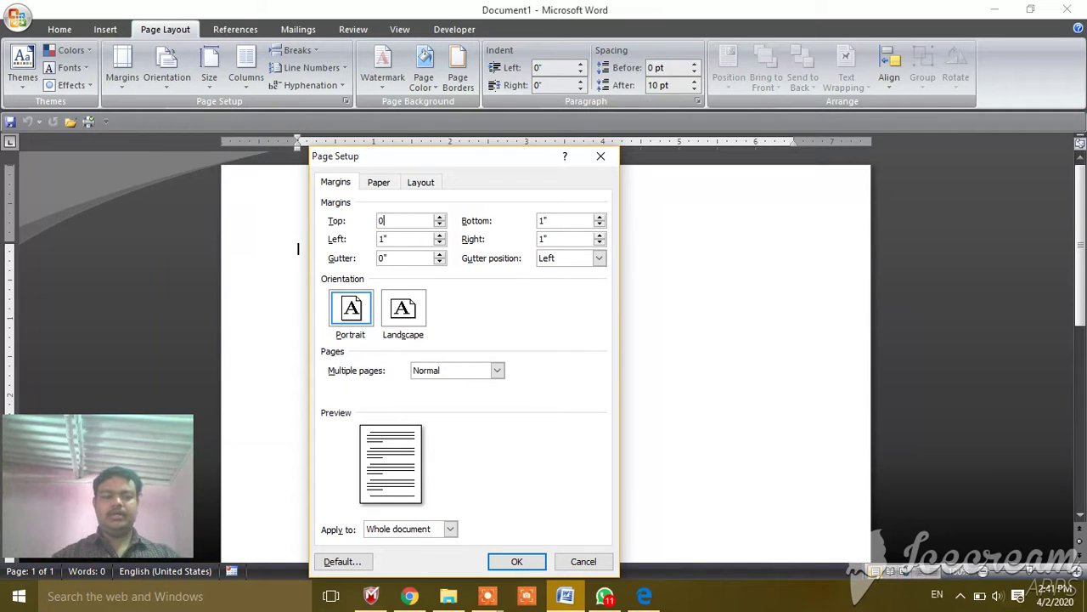
pyautogui.press('Tab')
pyautogui.write('0\t0')
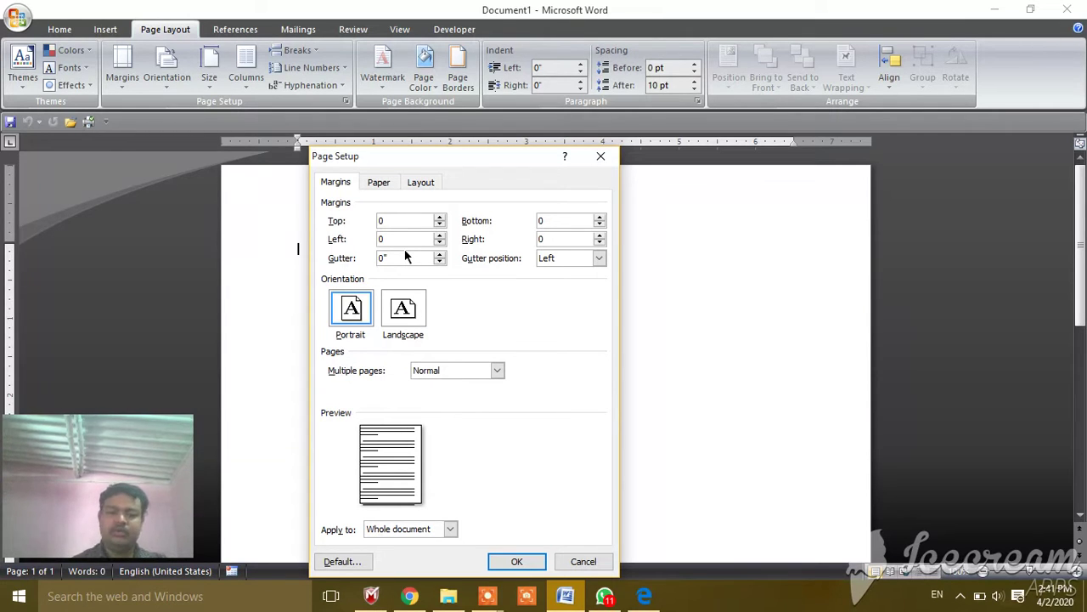
pyautogui.click(498, 371)
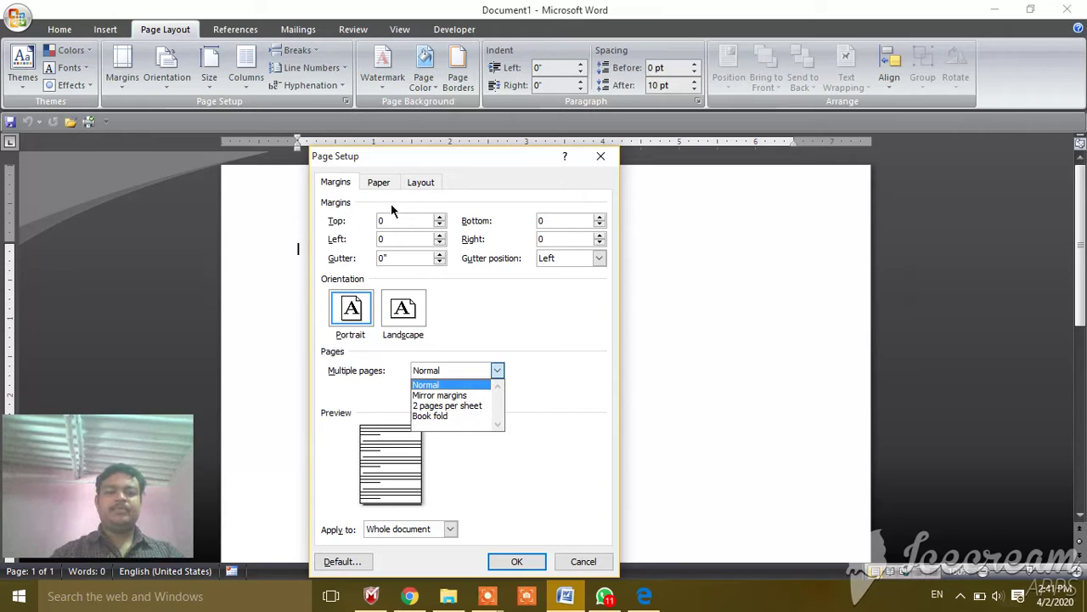
pyautogui.click(378, 184)
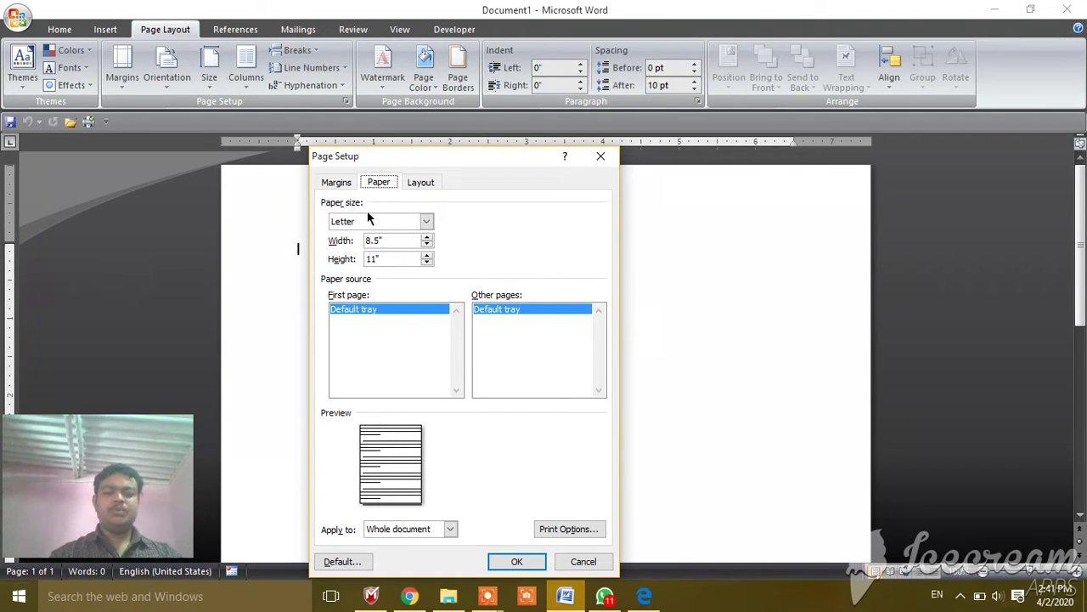
# Step: Choose A4 (8.27" × 11.69") from the Paper size list
pyautogui.click(426, 223)
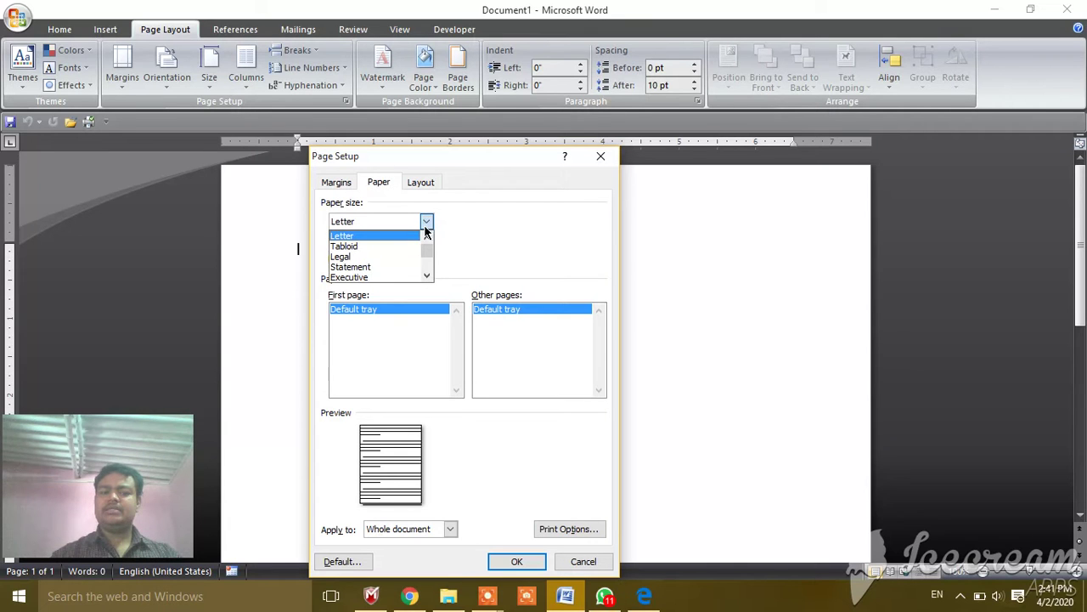
pyautogui.click(428, 276)
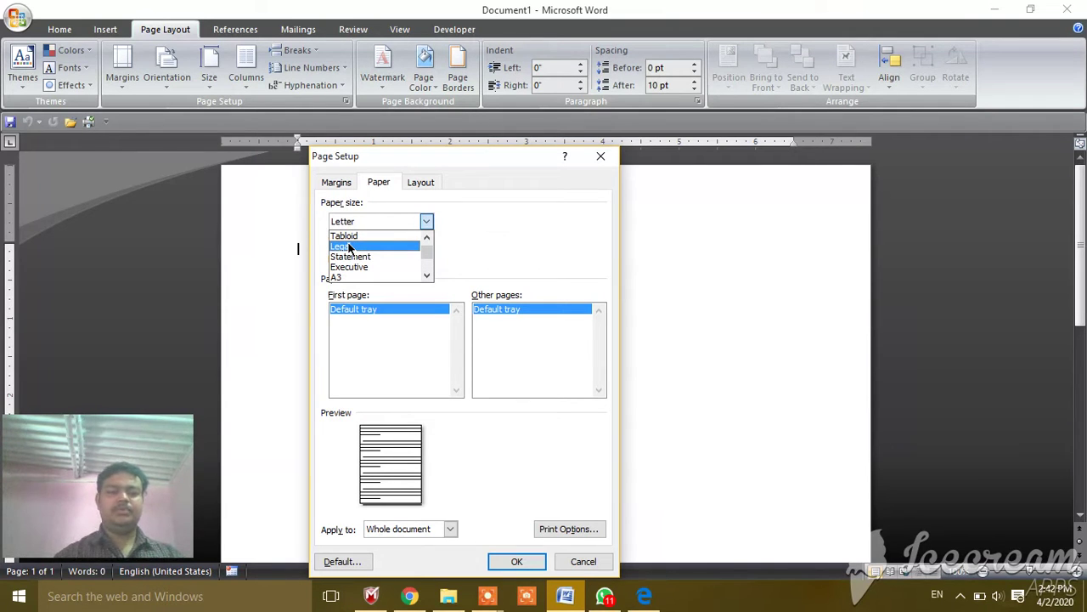
pyautogui.scroll(1, 349, 248)
pyautogui.scroll(-1, 399, 263)
pyautogui.click(426, 277)
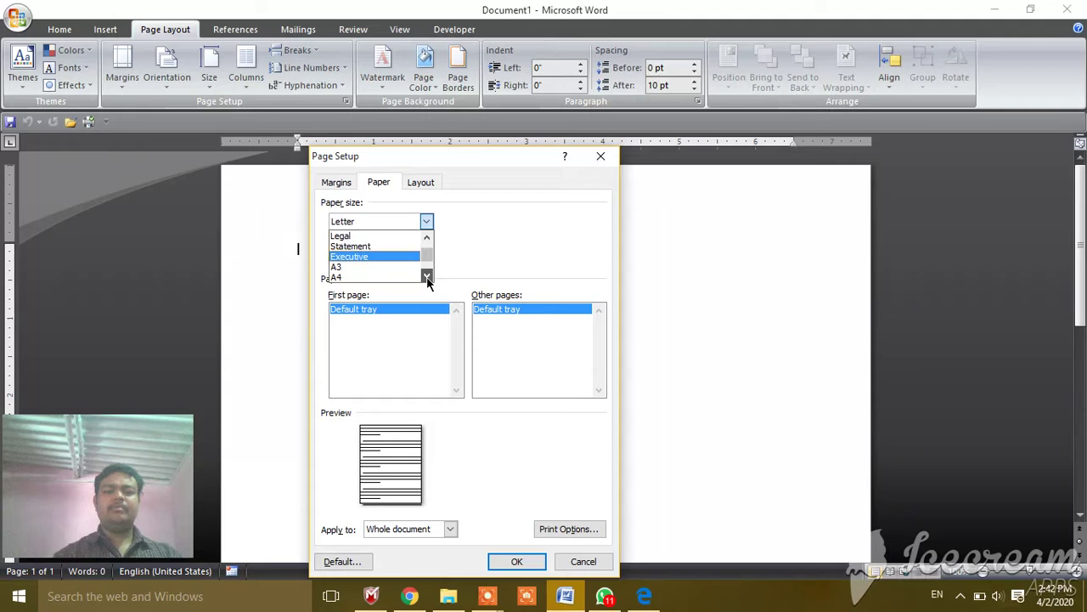
pyautogui.click(427, 277)
pyautogui.click(340, 256)
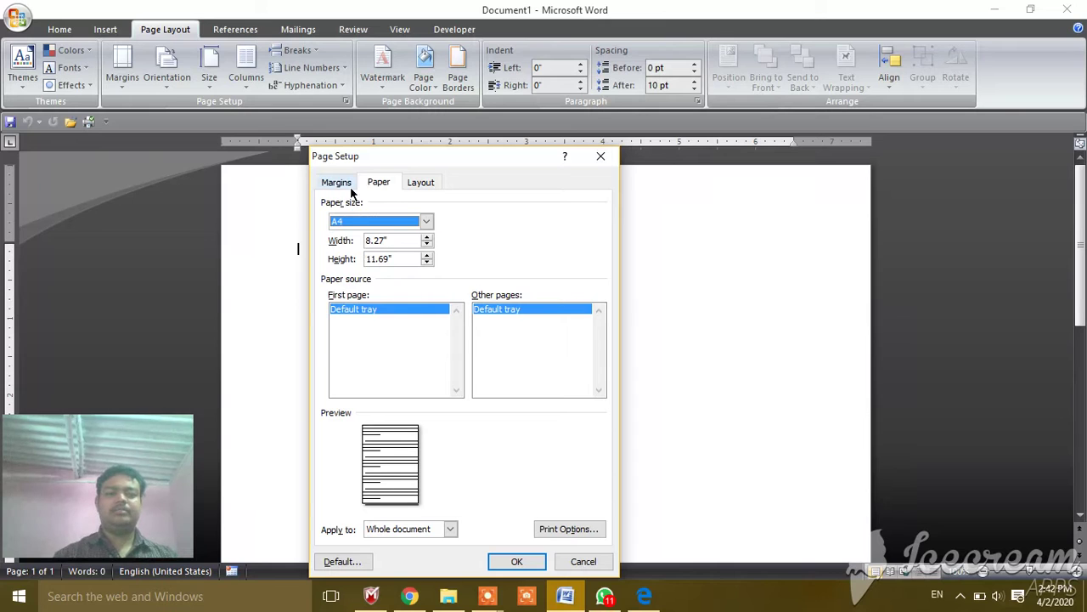
# Step: Set a custom paper size of 7" width by 7" height and apply it
pyautogui.click(346, 186)
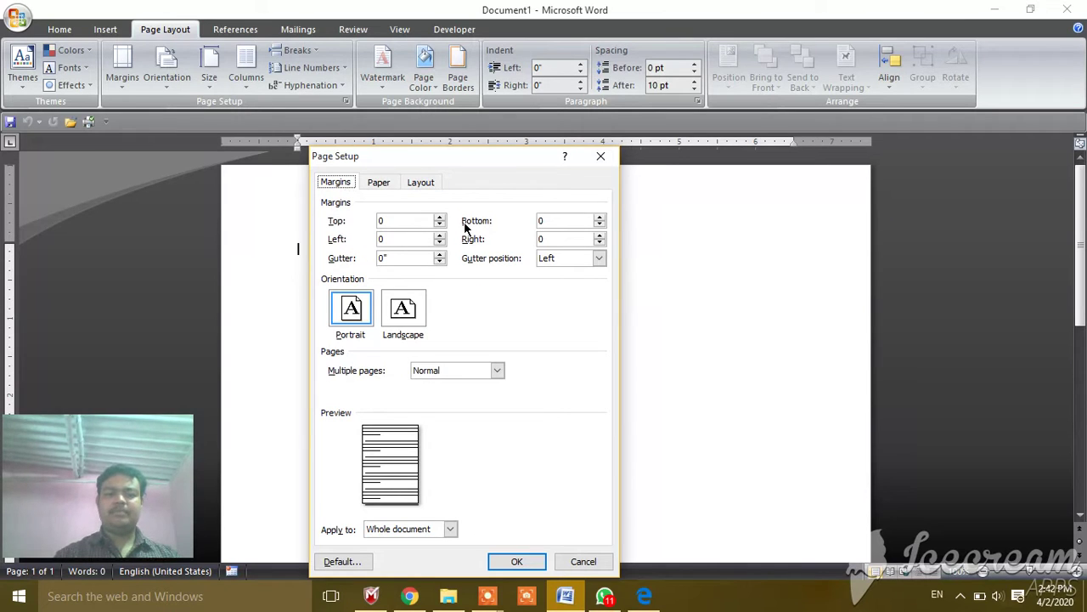
pyautogui.click(381, 187)
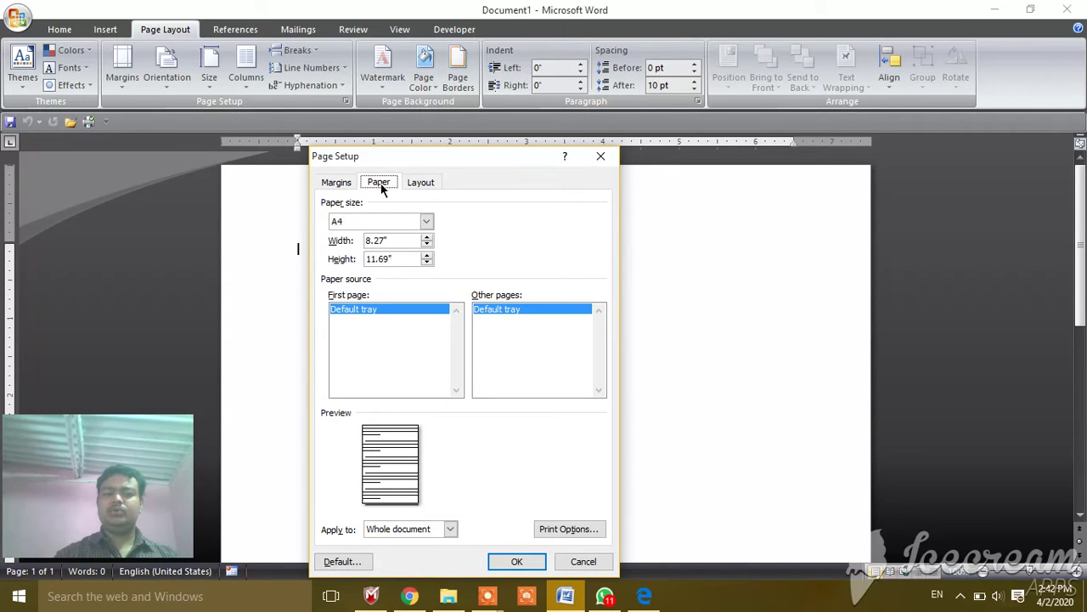
pyautogui.doubleClick(378, 241)
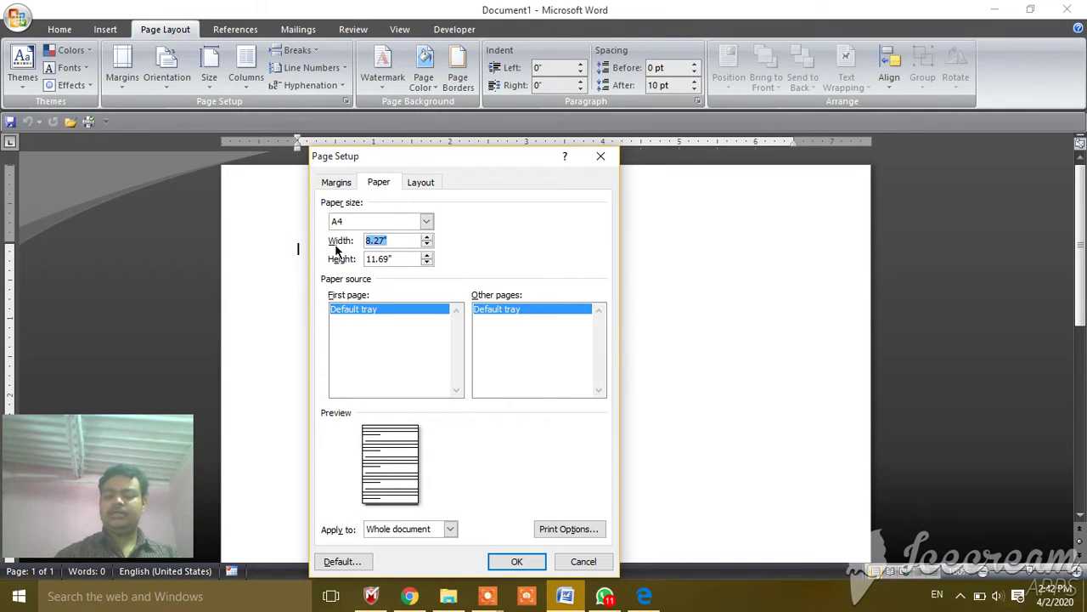
pyautogui.write('7')
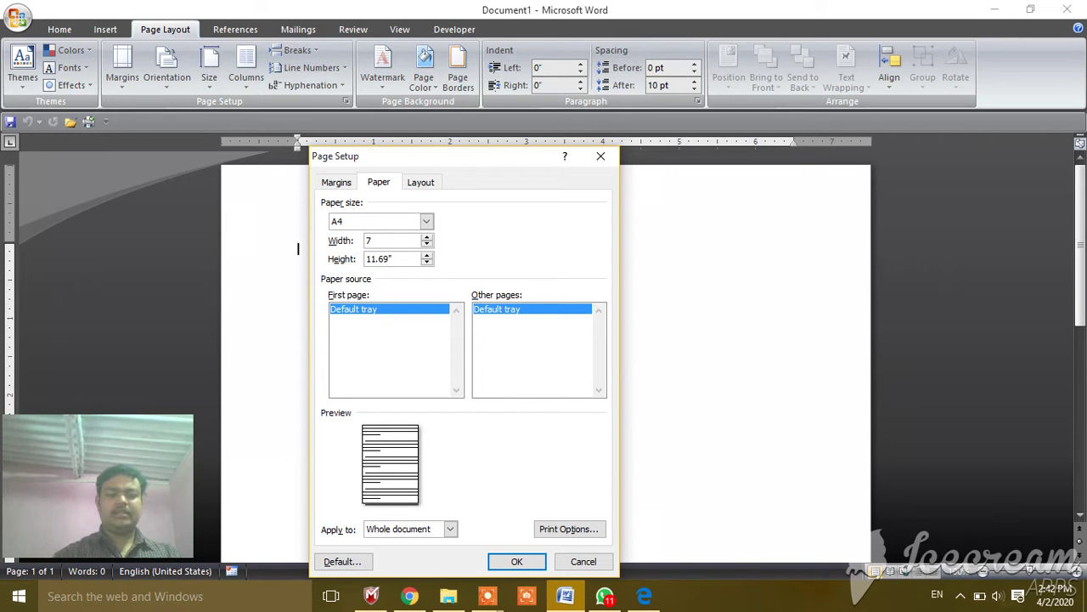
pyautogui.press('Tab')
pyautogui.write('7')
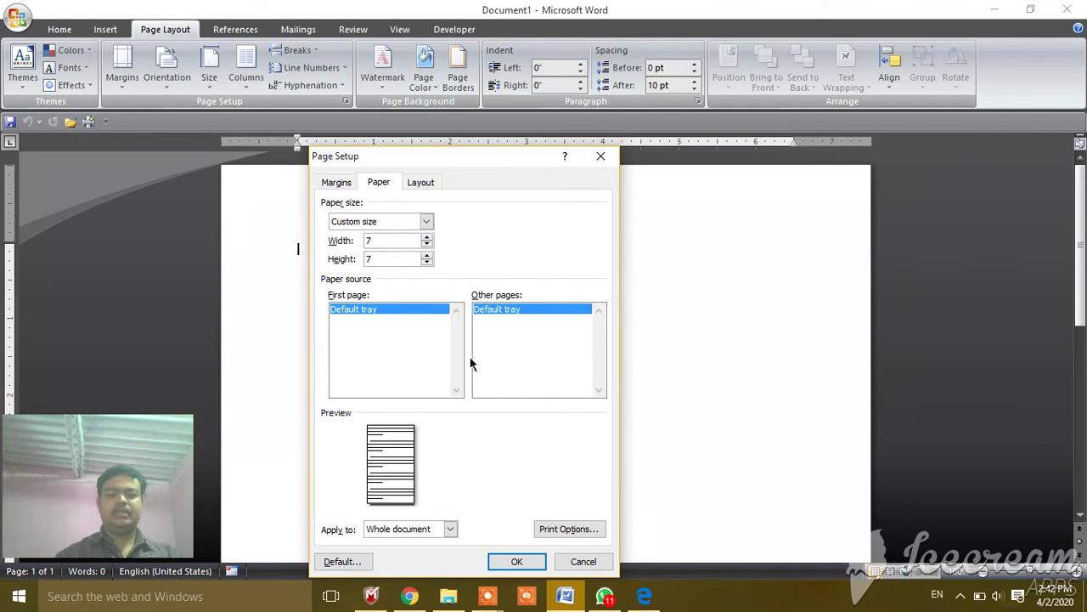
pyautogui.click(525, 558)
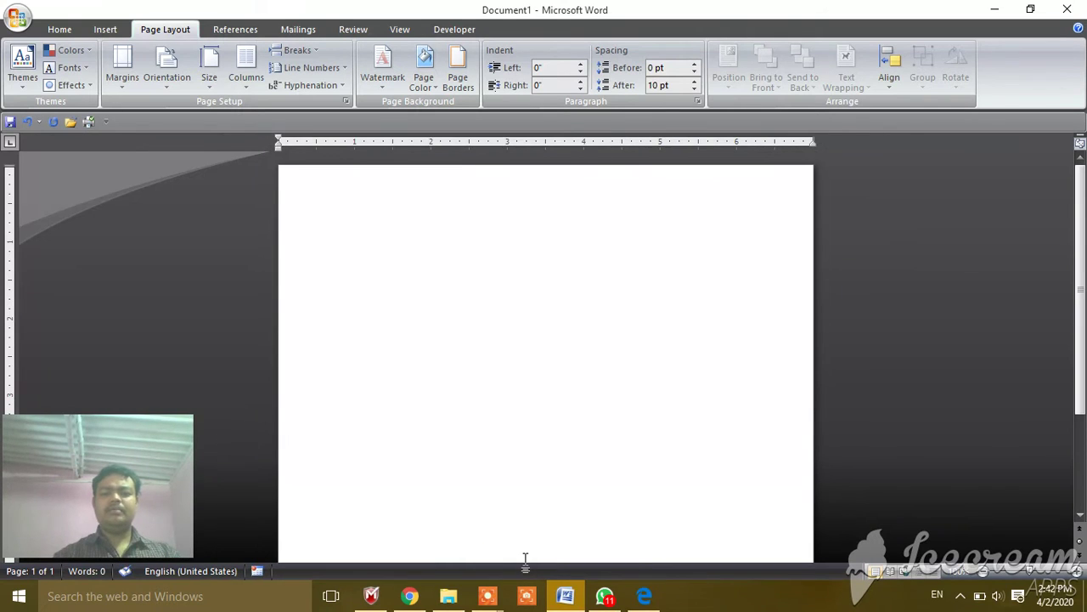
# Step: Check the page, then reopen Page Setup via Margins > Custom Margins, showing 0" margins
pyautogui.moveTo(1084, 267); pyautogui.dragTo(1084, 409)
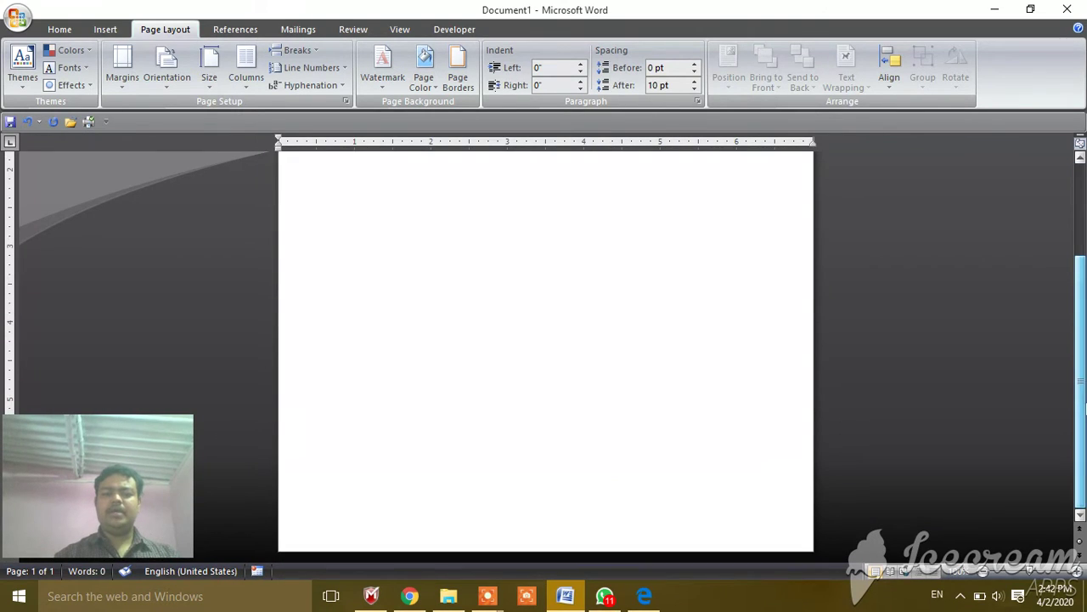
pyautogui.moveTo(1082, 361); pyautogui.dragTo(1085, 265)
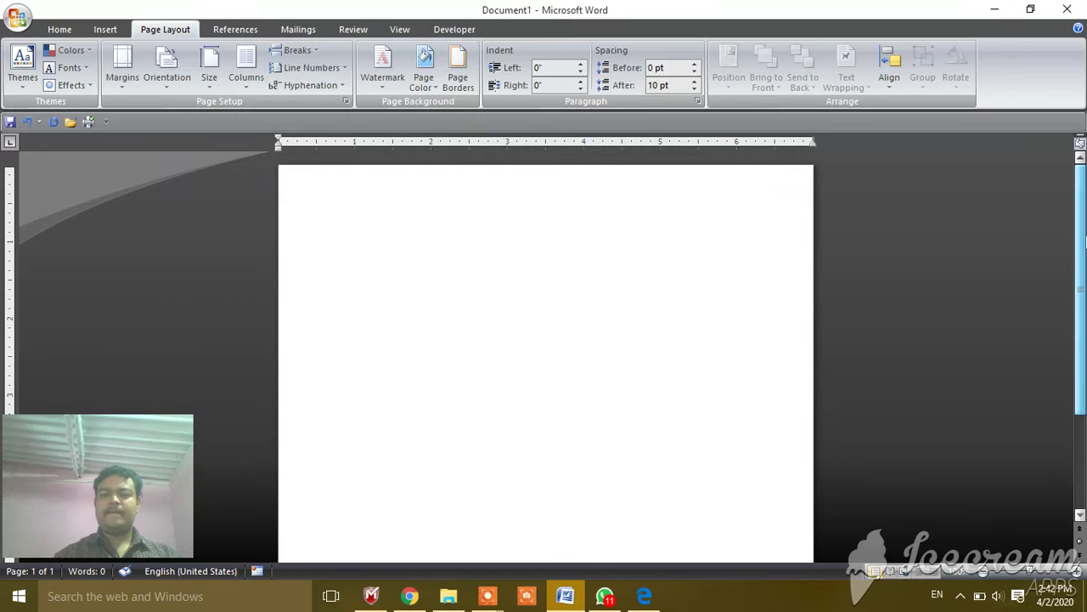
pyautogui.scroll(-1, 1085, 264)
pyautogui.scroll(1, 1085, 264)
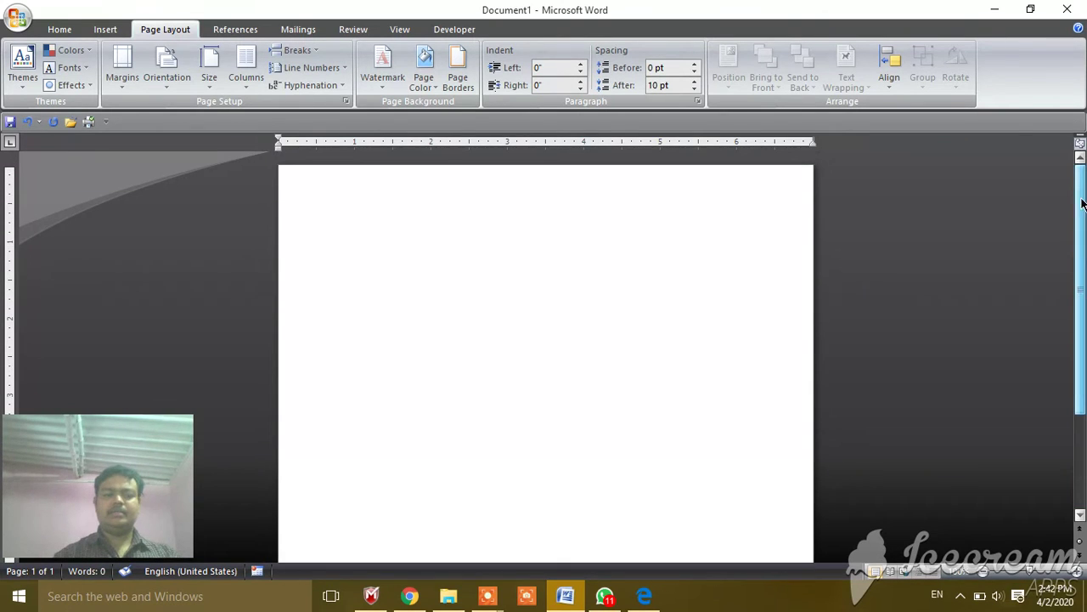
pyautogui.click(136, 83)
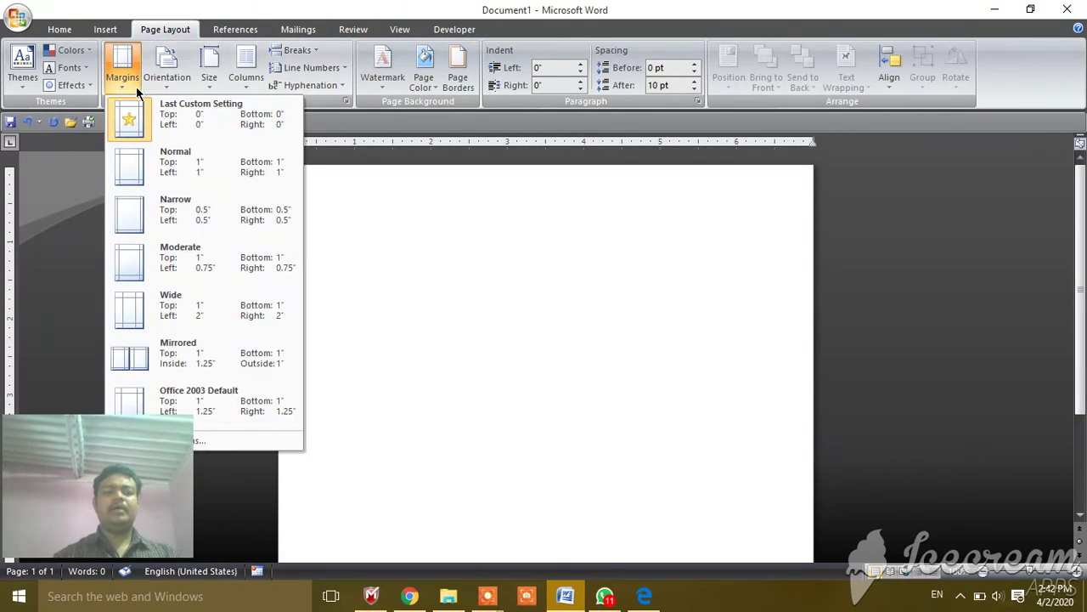
pyautogui.click(235, 451)
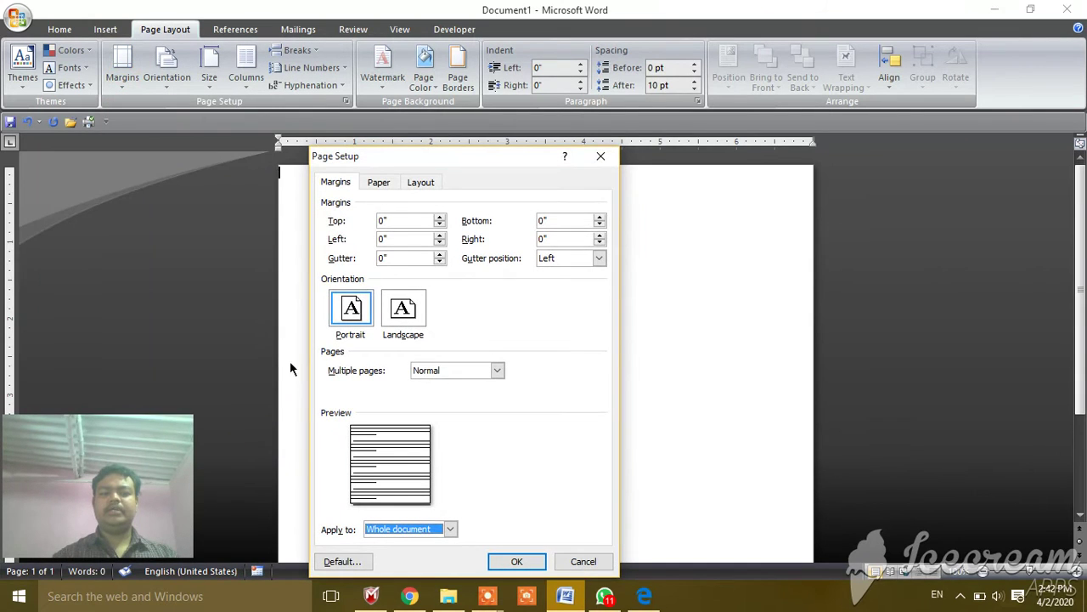
# Step: Change the paper height to 5", keeping the 7" width, and apply
pyautogui.click(374, 182)
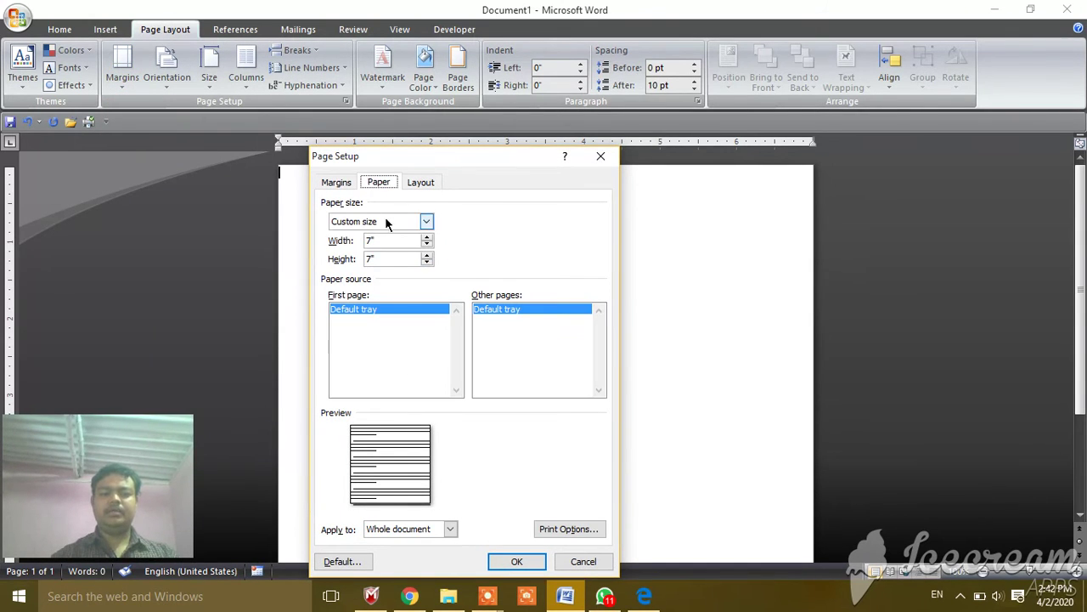
pyautogui.moveTo(380, 241)
pyautogui.mouseDown()
pyautogui.moveTo(363, 242)
pyautogui.moveTo(351, 265)
pyautogui.mouseUp()
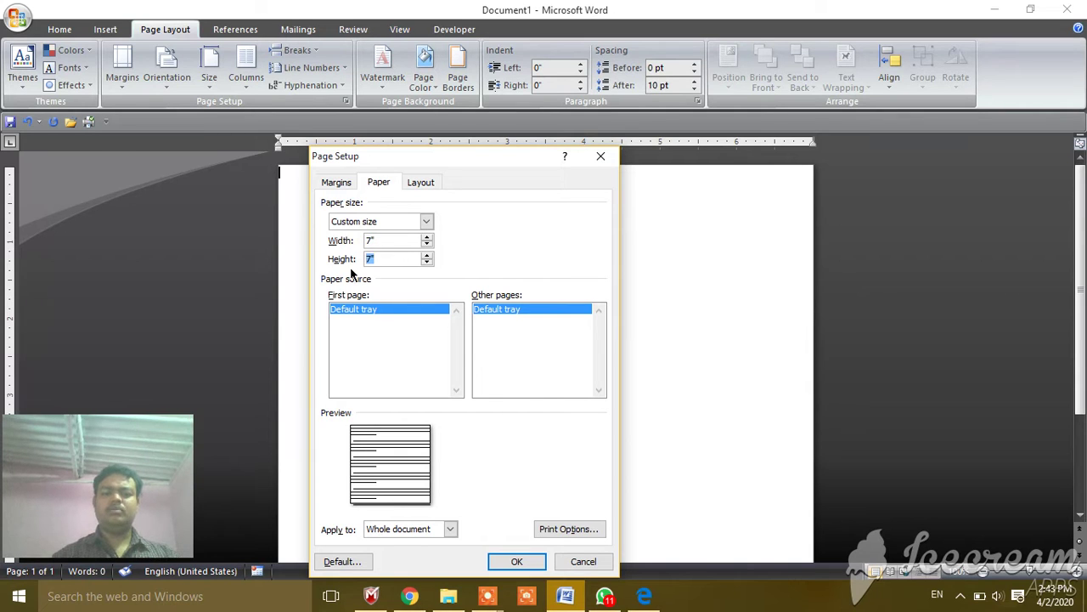
pyautogui.write('5')
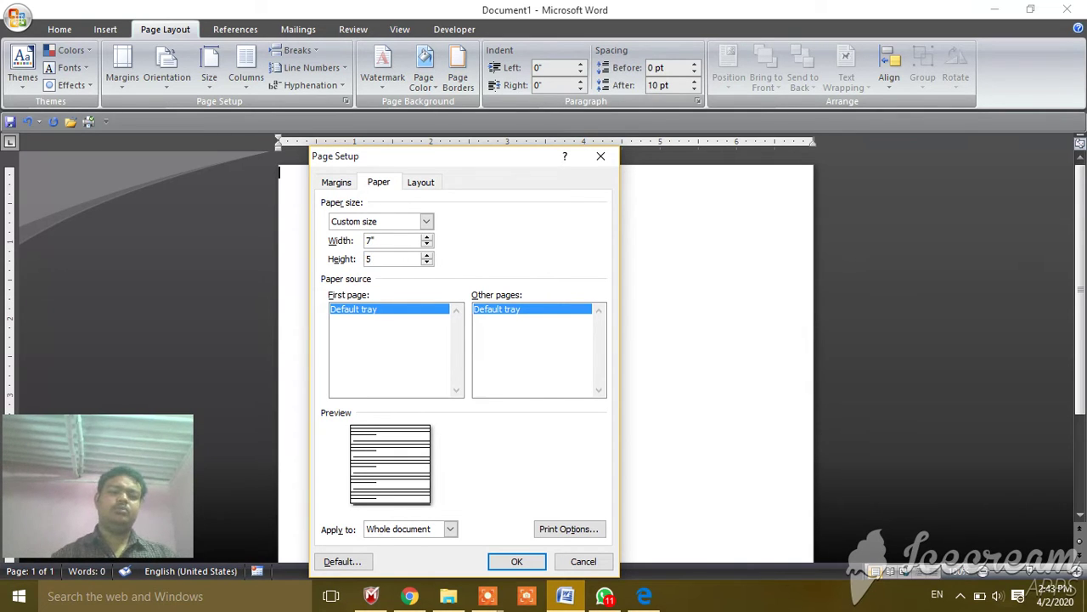
pyautogui.click(532, 568)
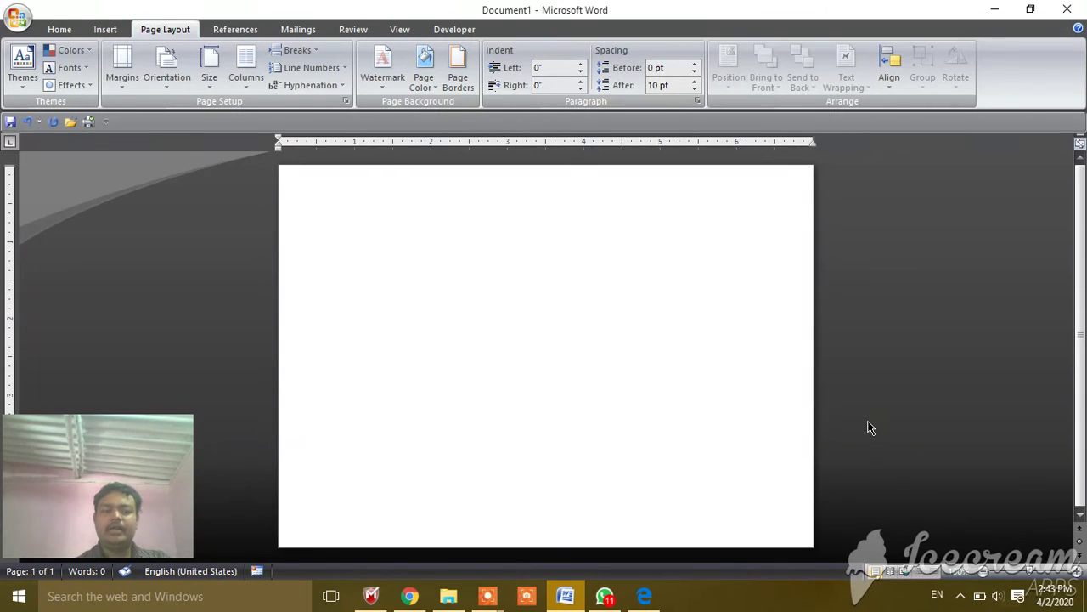
# Step: Reopen Page Setup on the Paper settings via Margins > Custom Margins
pyautogui.click(122, 85)
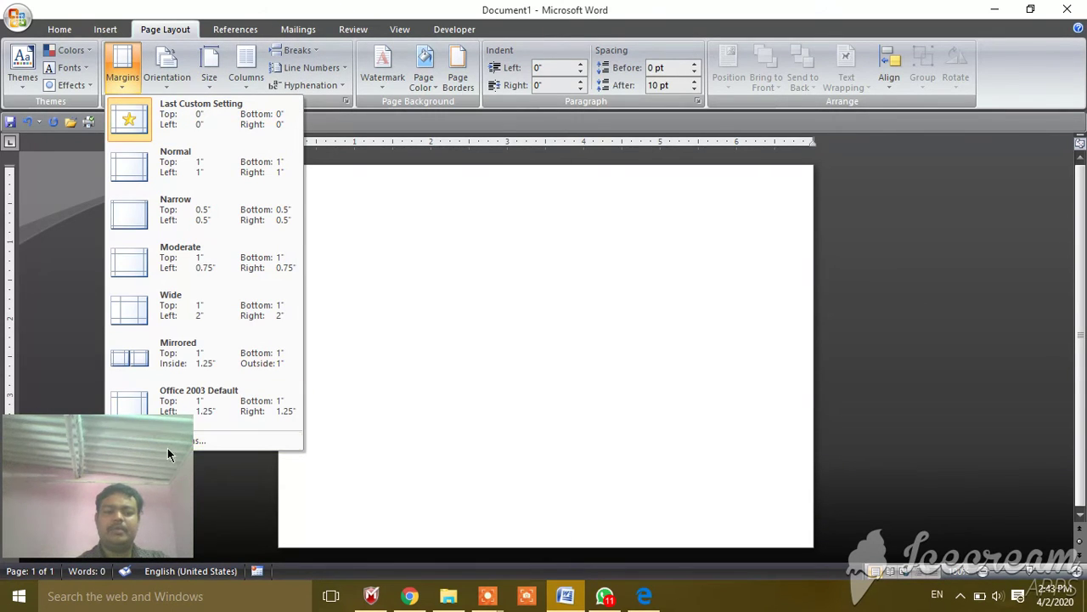
pyautogui.click(142, 469)
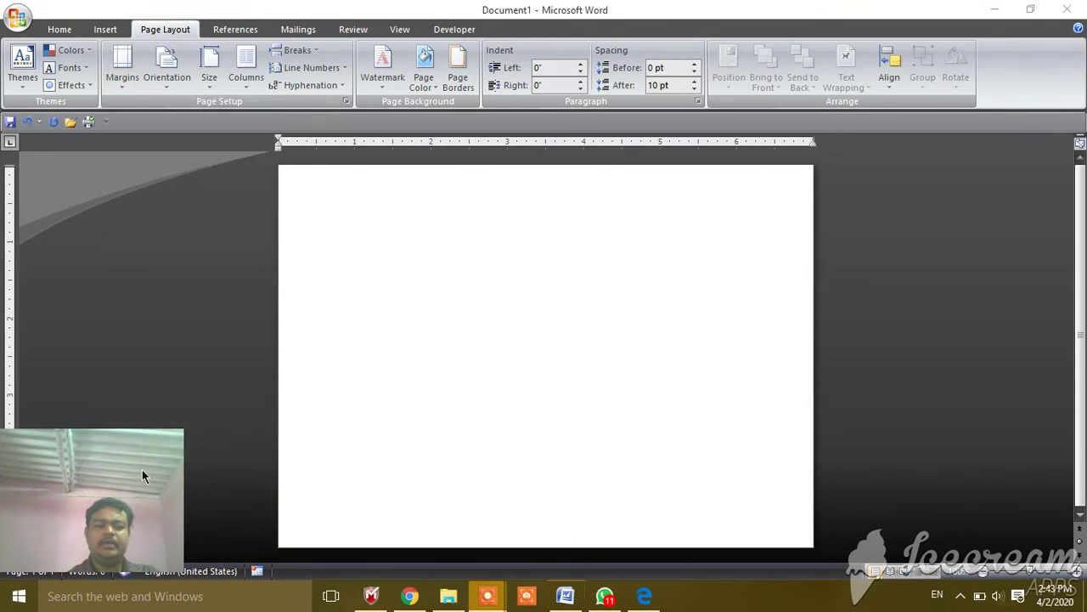
pyautogui.click(126, 88)
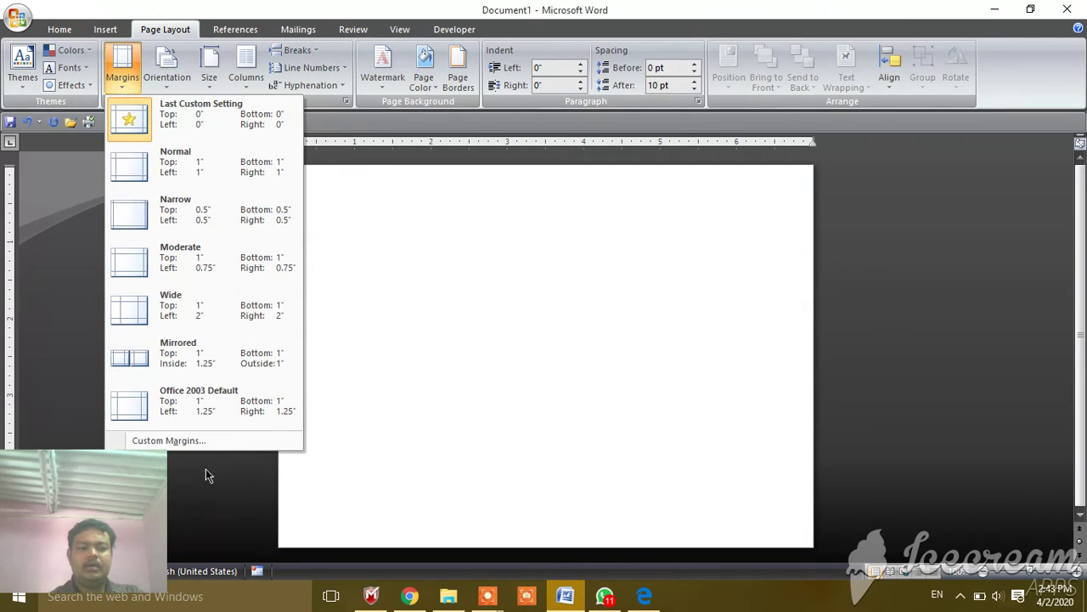
pyautogui.click(206, 441)
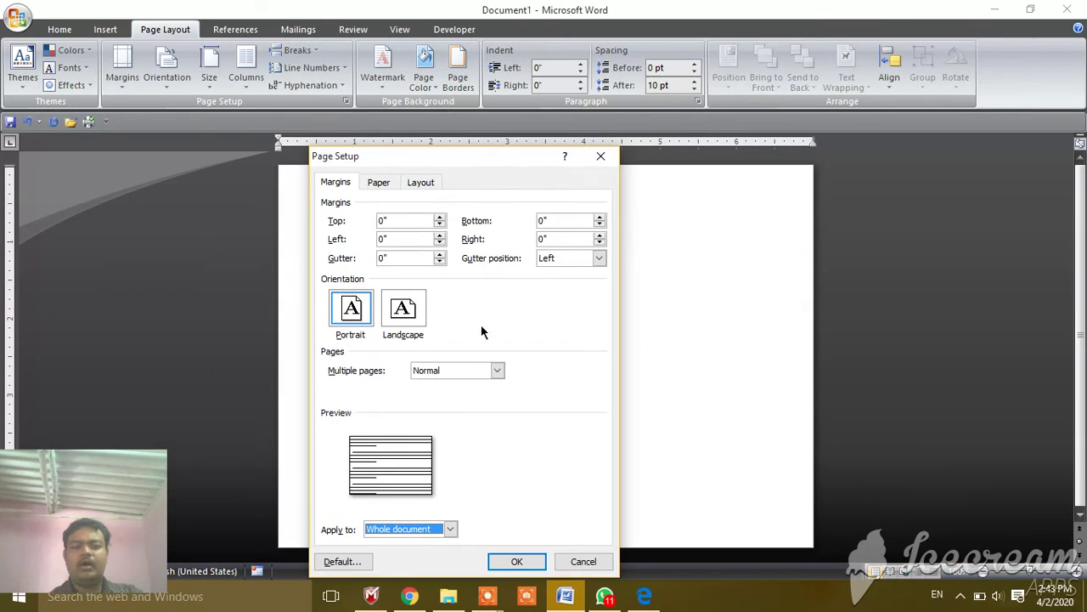
pyautogui.click(379, 181)
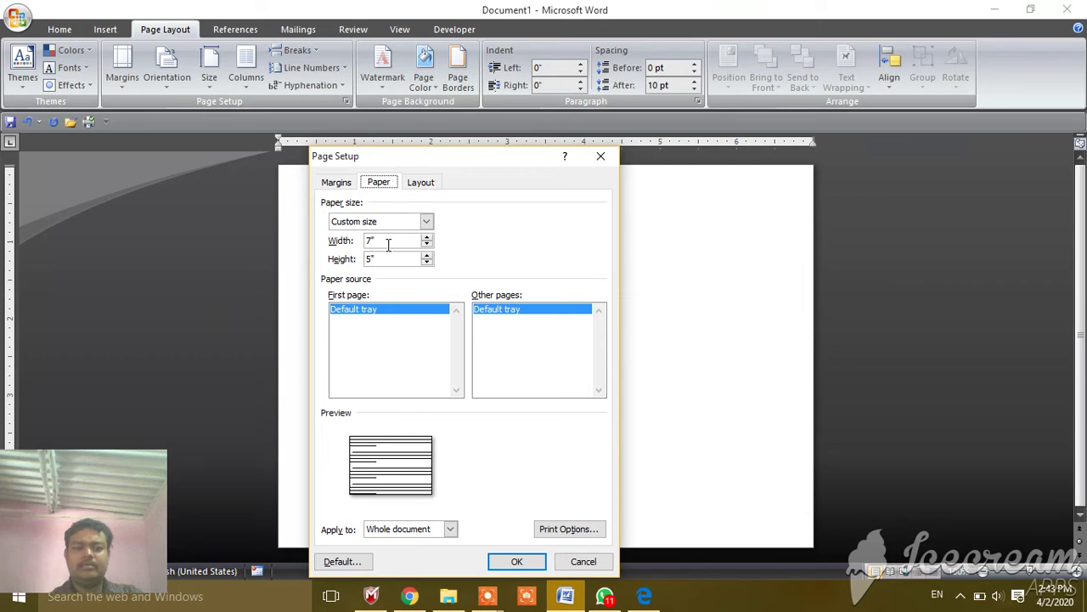
# Step: Set the page width and height to 3" each and apply
pyautogui.moveTo(388, 245); pyautogui.dragTo(295, 247)
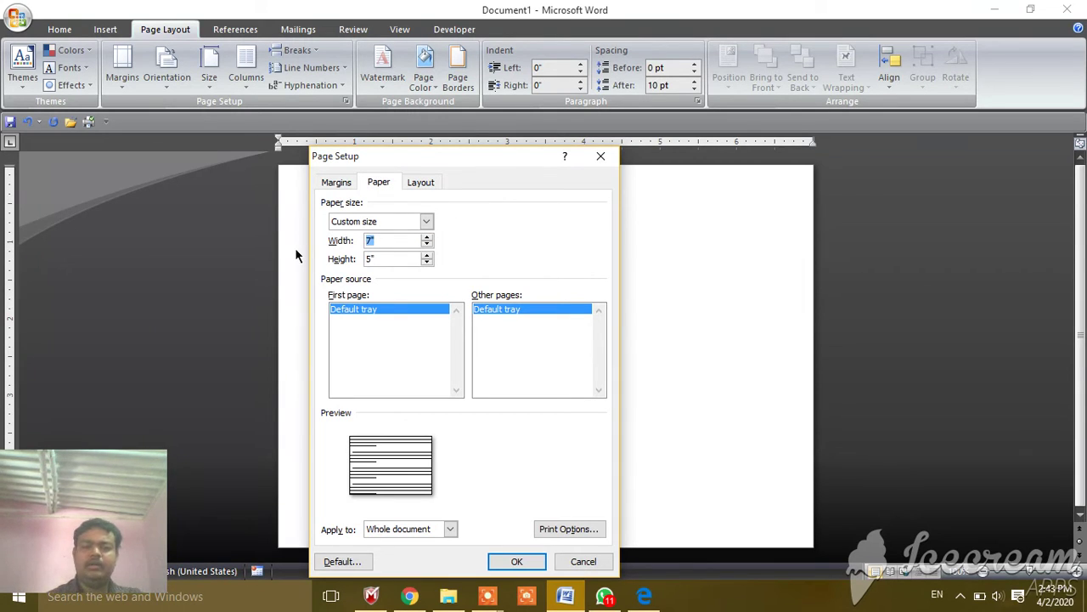
pyautogui.write('3')
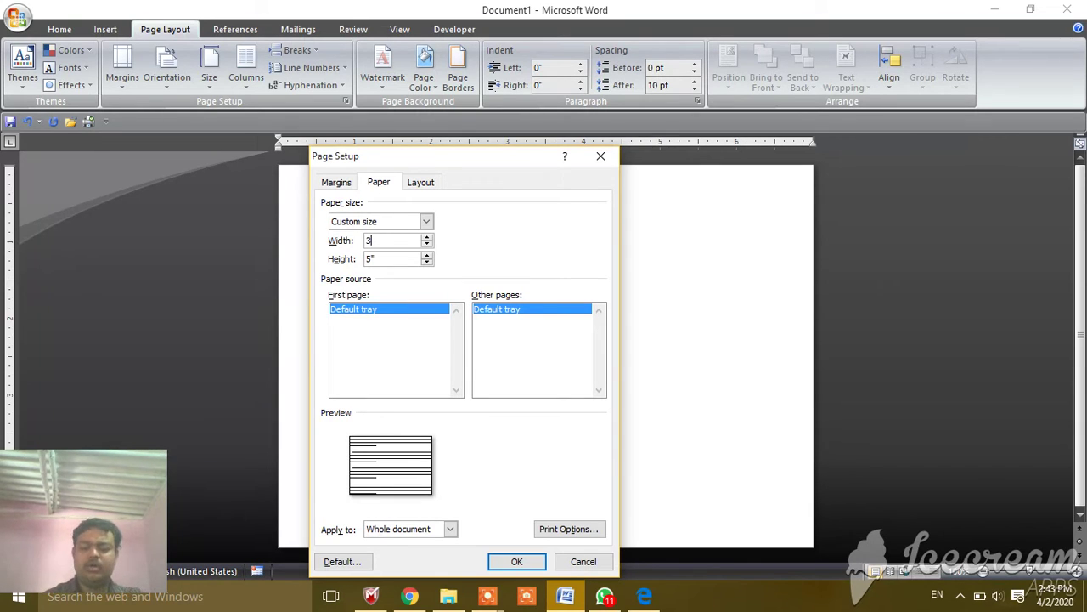
pyautogui.press('BackSpace')
pyautogui.write('2.5')
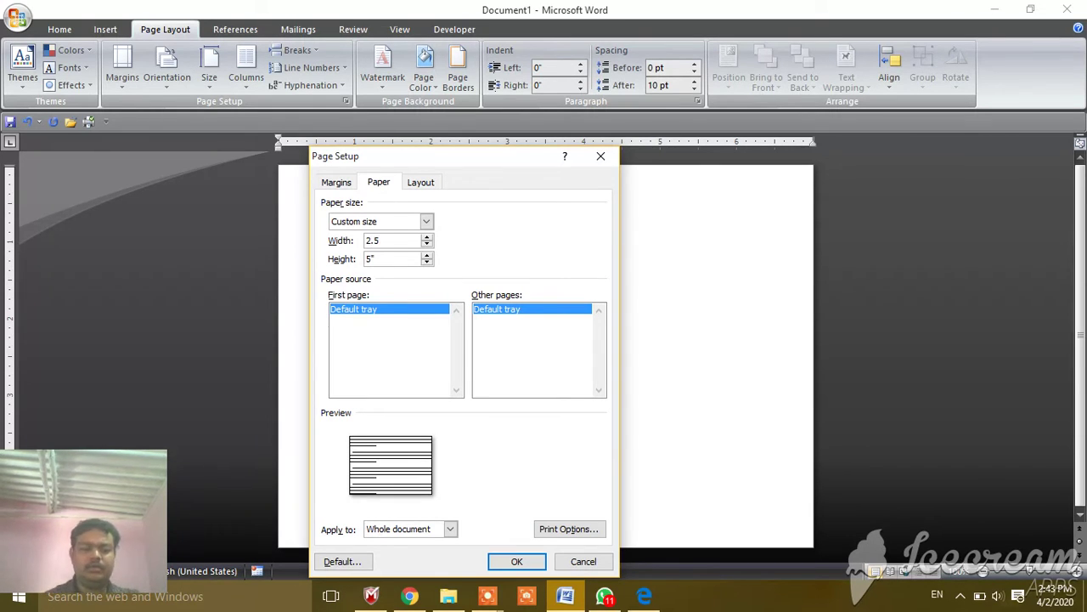
pyautogui.press('Tab')
pyautogui.write('3')
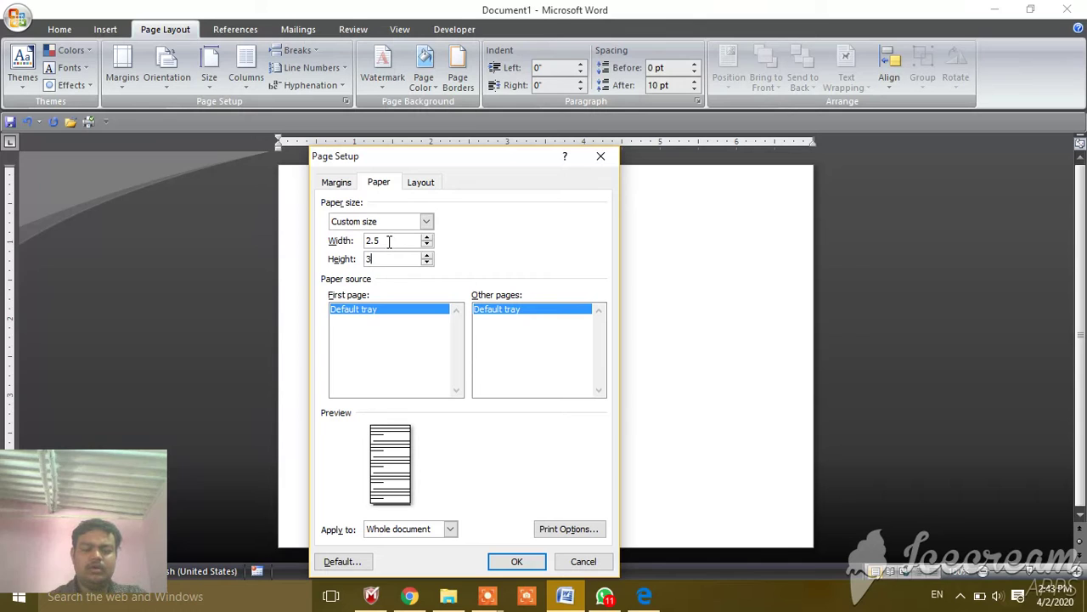
pyautogui.moveTo(389, 242); pyautogui.dragTo(333, 244)
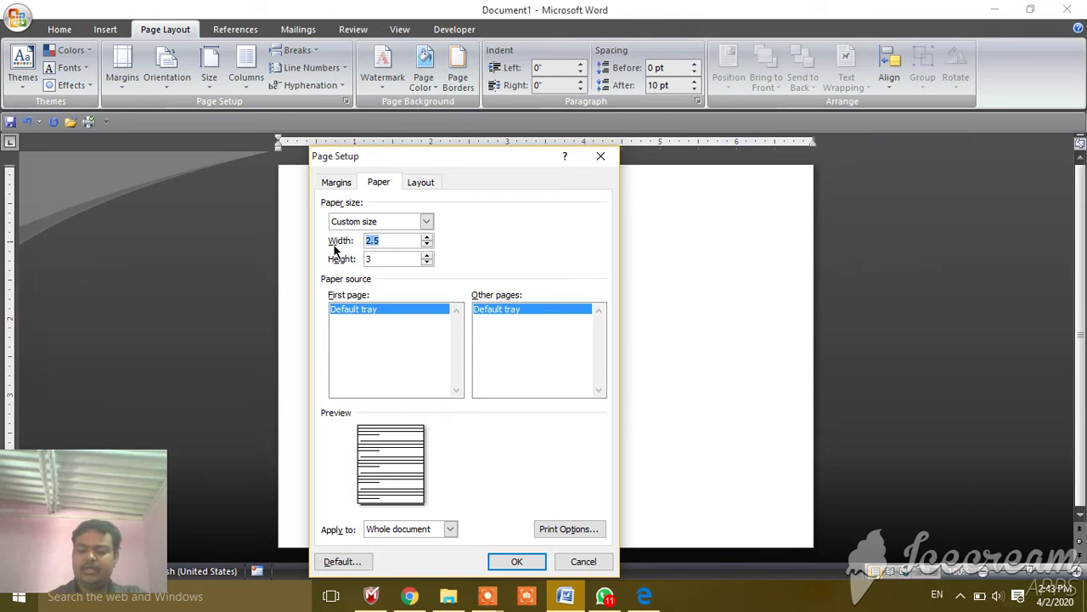
pyautogui.write('3')
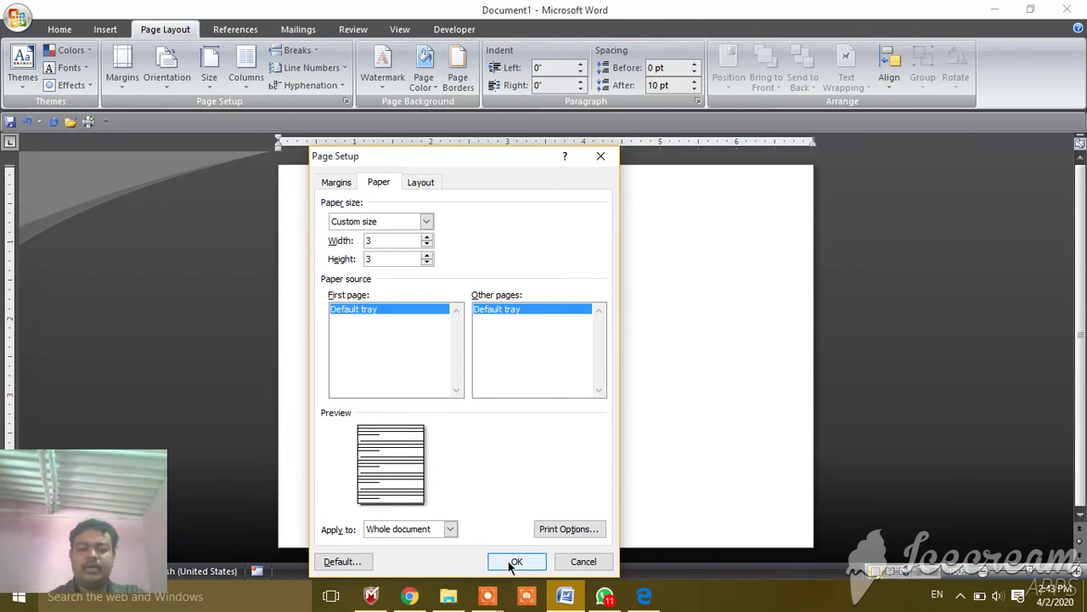
pyautogui.click(508, 560)
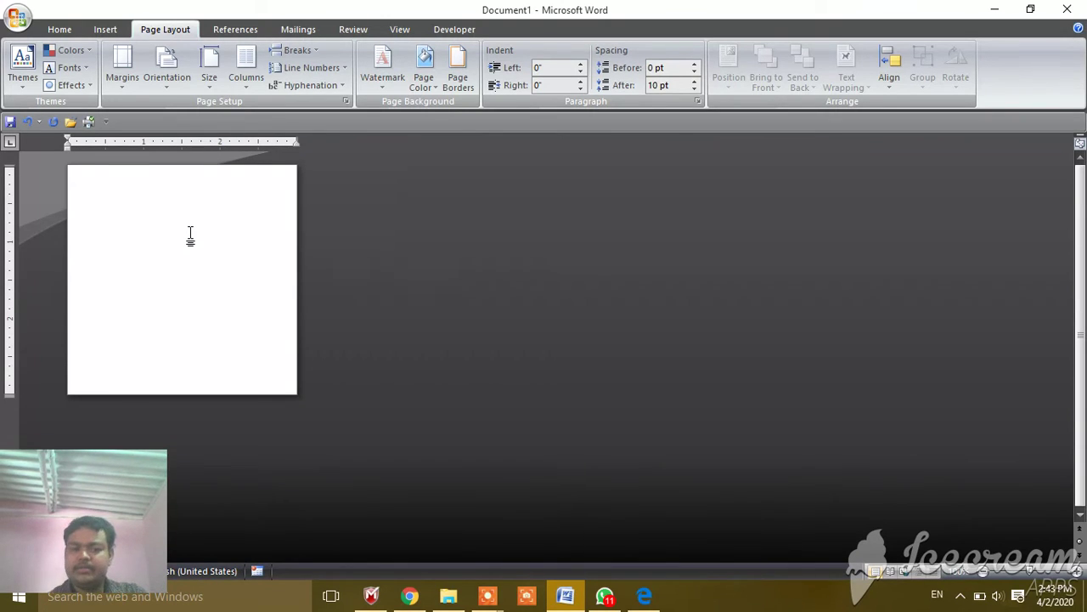
# Step: Change the paper width from 3" to 2" in Page Setup and apply
pyautogui.click(123, 82)
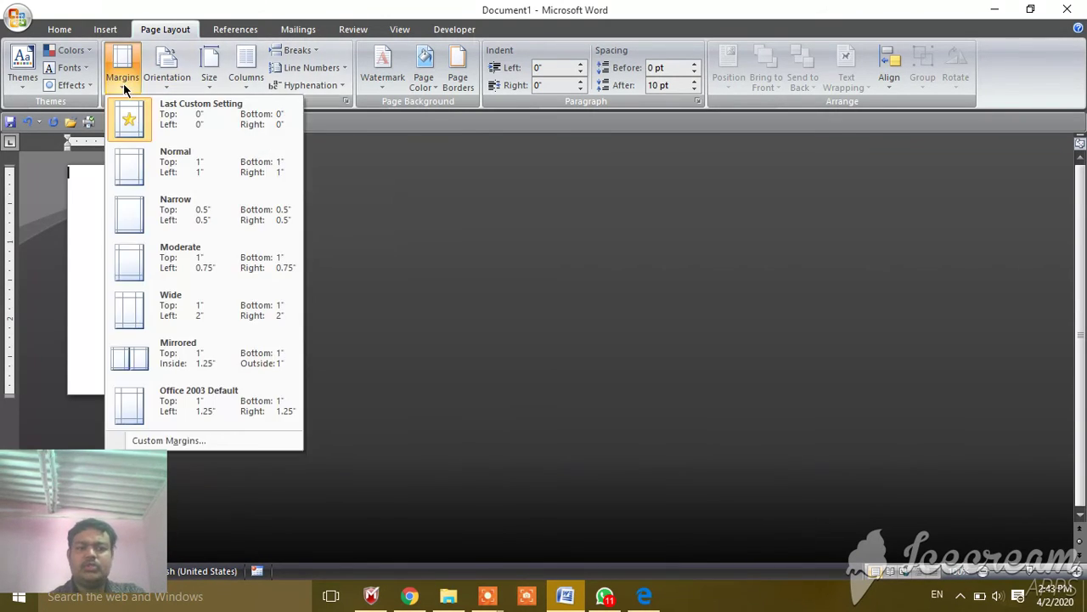
pyautogui.click(208, 435)
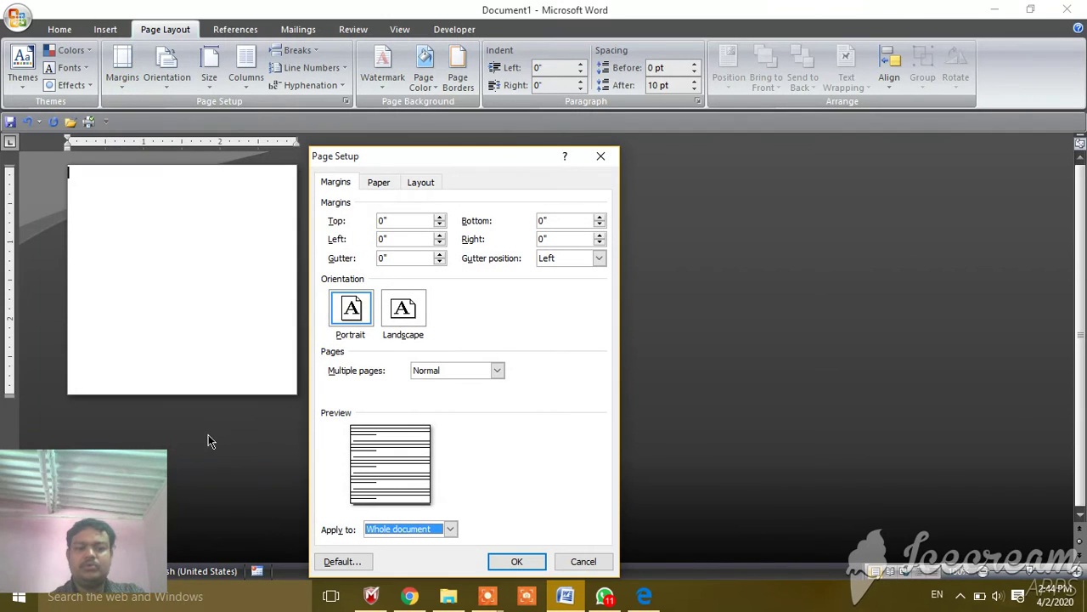
pyautogui.click(381, 189)
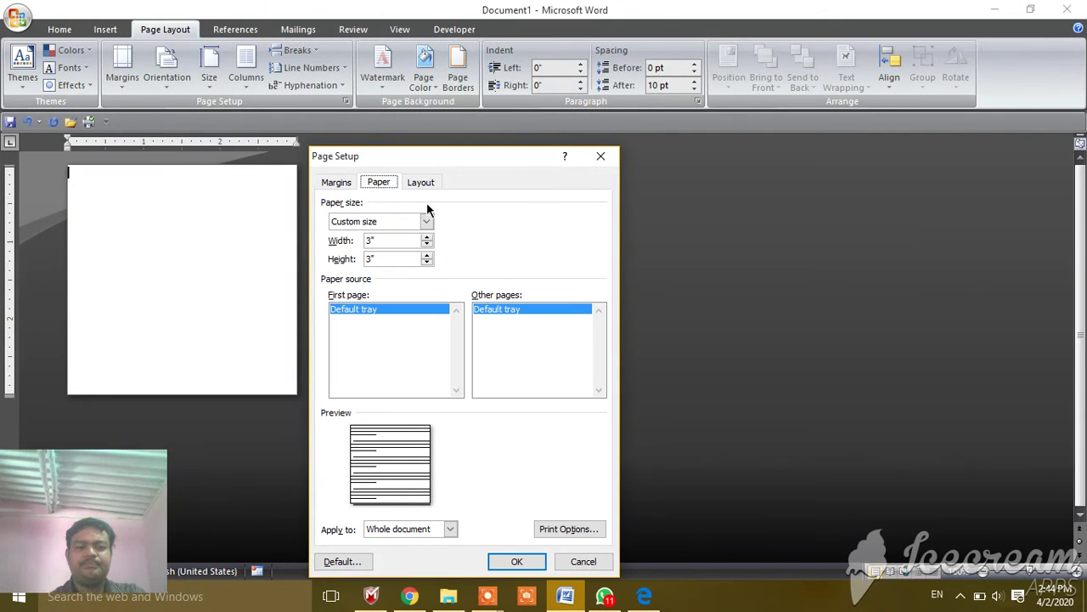
pyautogui.moveTo(388, 240); pyautogui.dragTo(324, 244)
pyautogui.write('2')
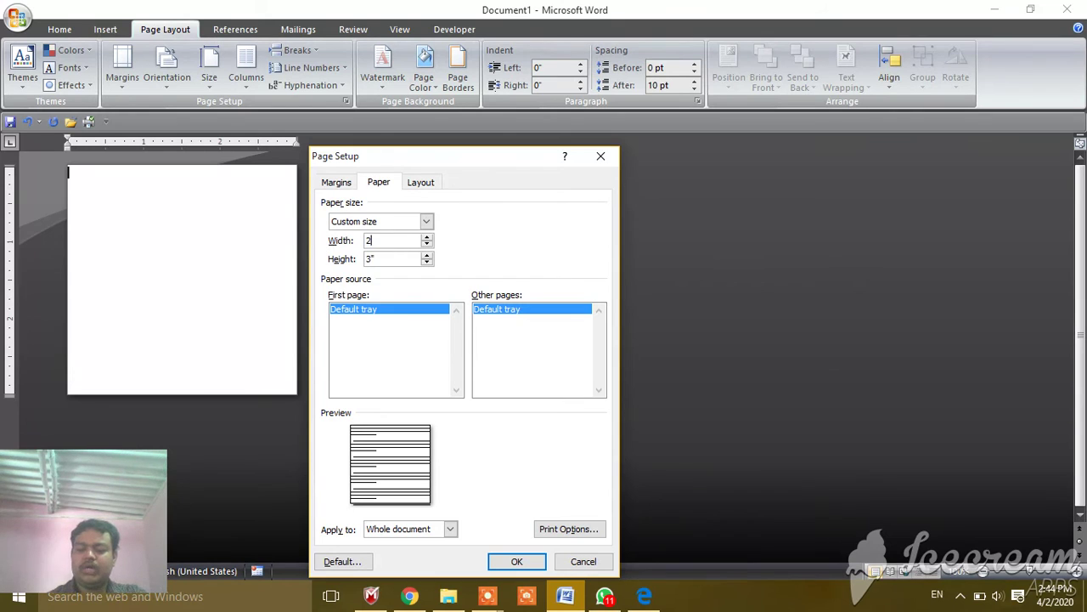
pyautogui.click(516, 564)
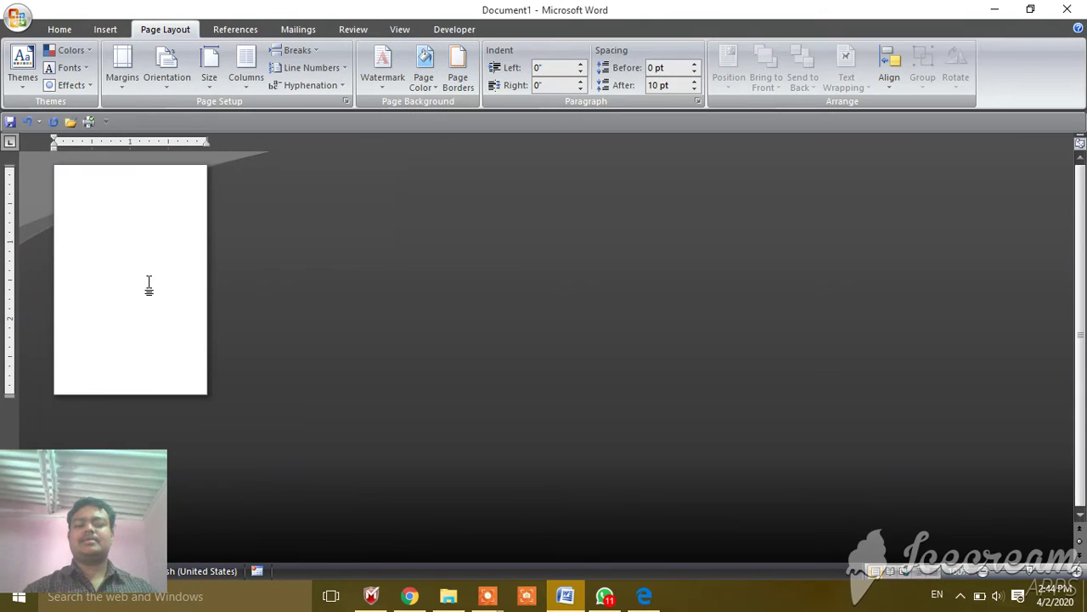
# Step: Type the test text 'ERHFKJHKFDH', then undo it along with the 2" width change
pyautogui.write('ERHFKJHKFDH')
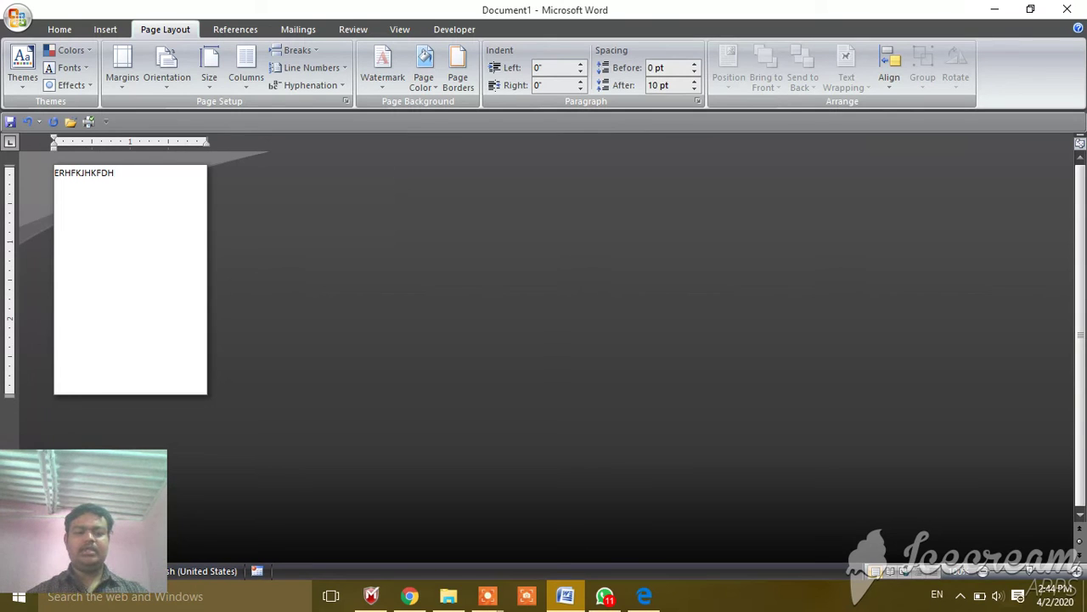
pyautogui.hotkey('ctrl', 'z')
pyautogui.hotkey('ctrl', 'z')
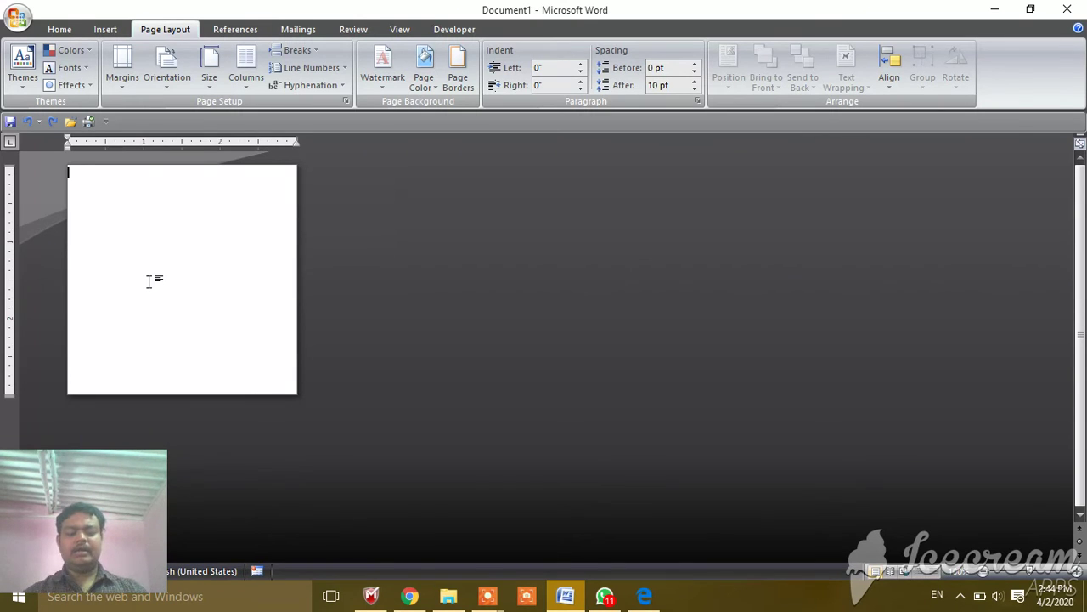
# Step: Undo once more to the wider page and reopen Page Setup via Margins > Custom Margins
pyautogui.hotkey('ctrl', 'z')
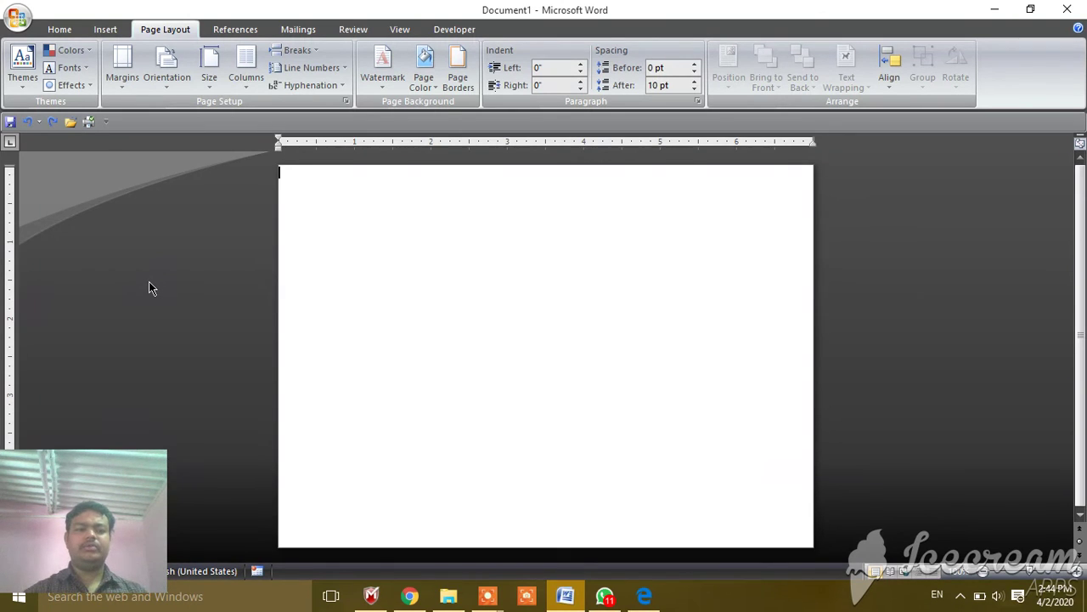
pyautogui.click(127, 79)
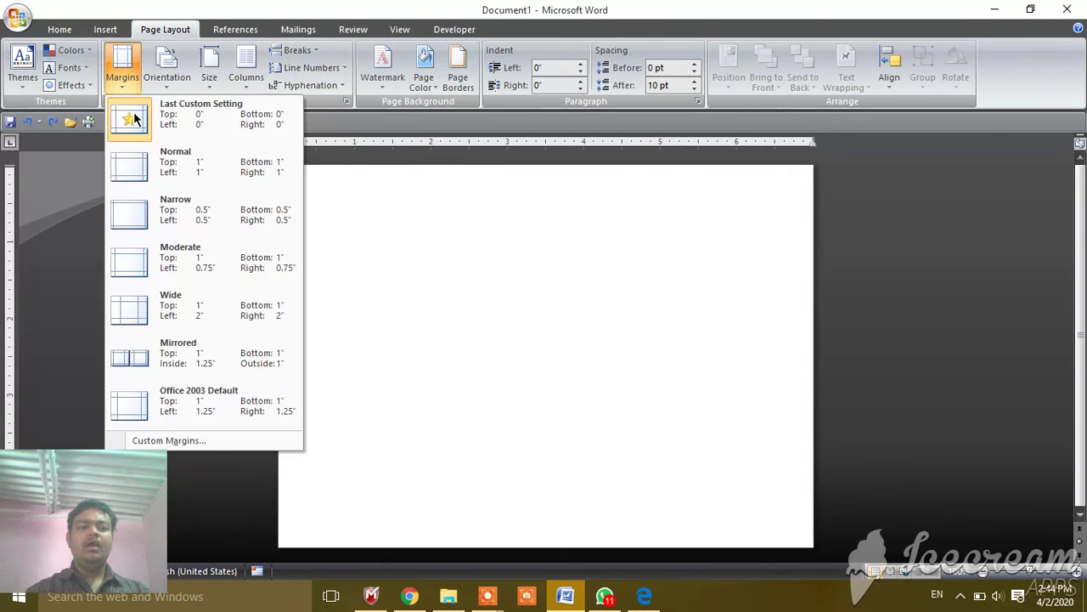
pyautogui.click(219, 440)
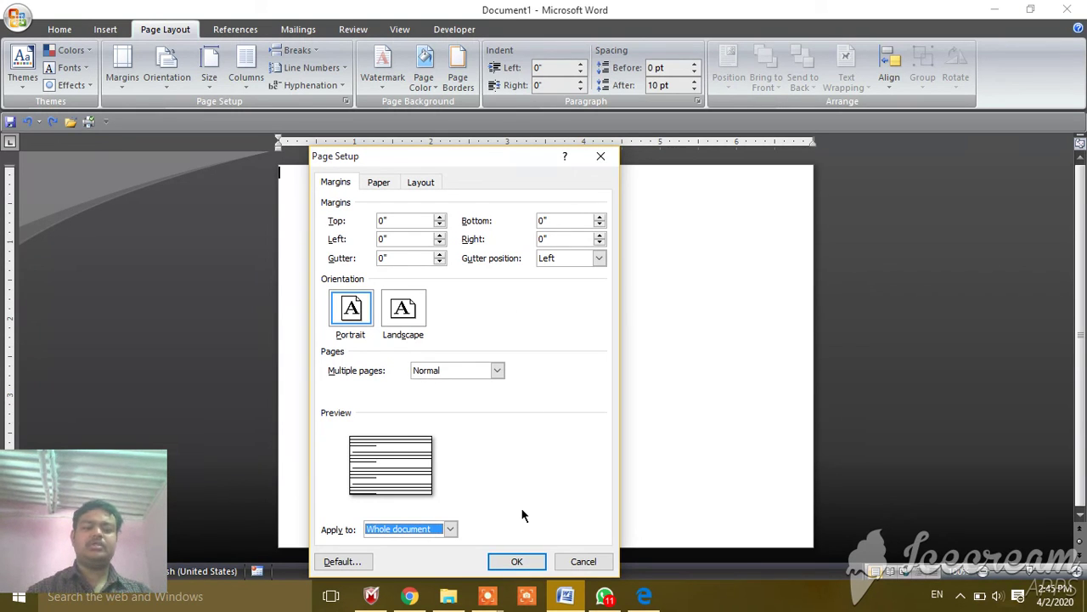
# Step: Apply the custom zero-margin page setup and switch the page to portrait, about 5" wide
pyautogui.click(526, 560)
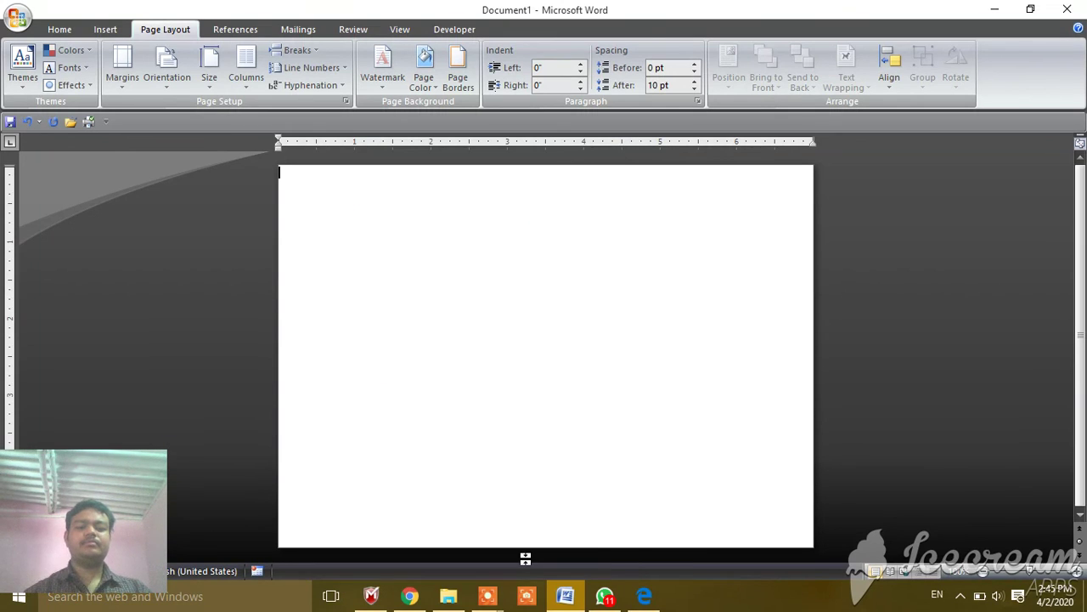
pyautogui.click(170, 82)
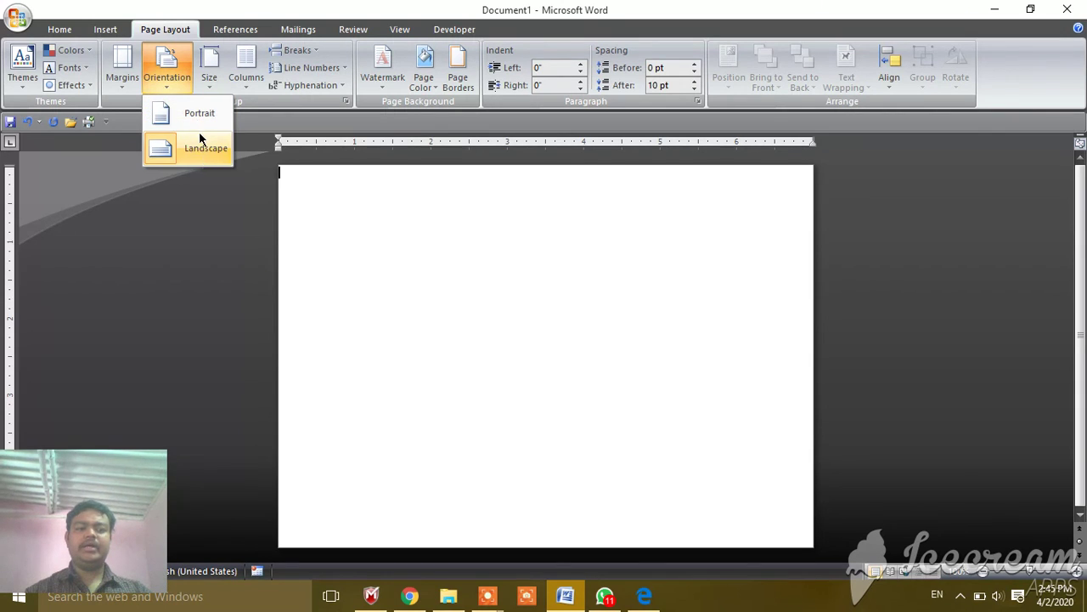
pyautogui.click(195, 114)
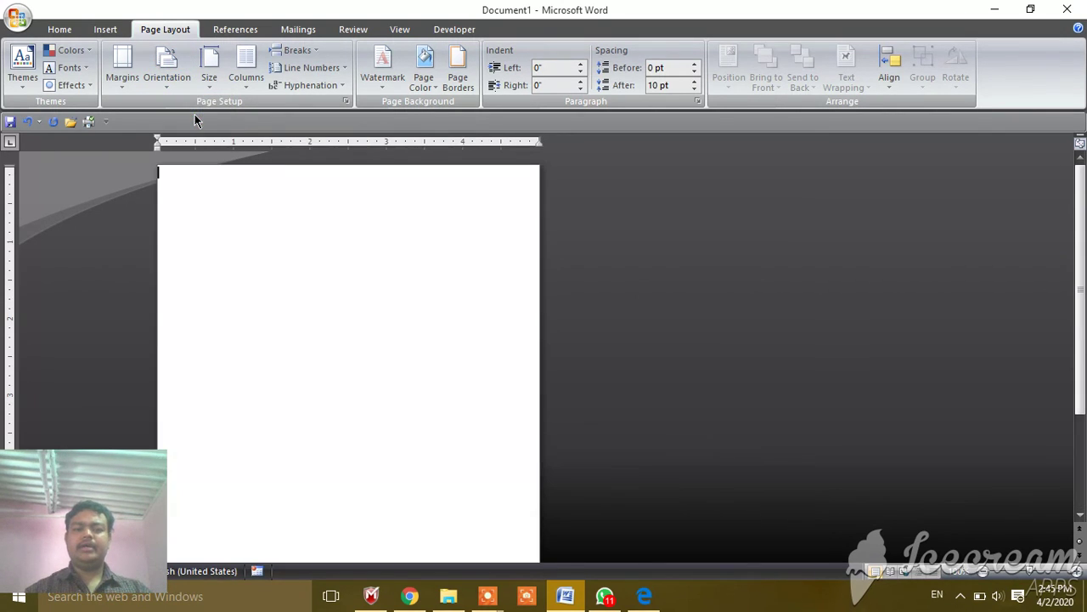